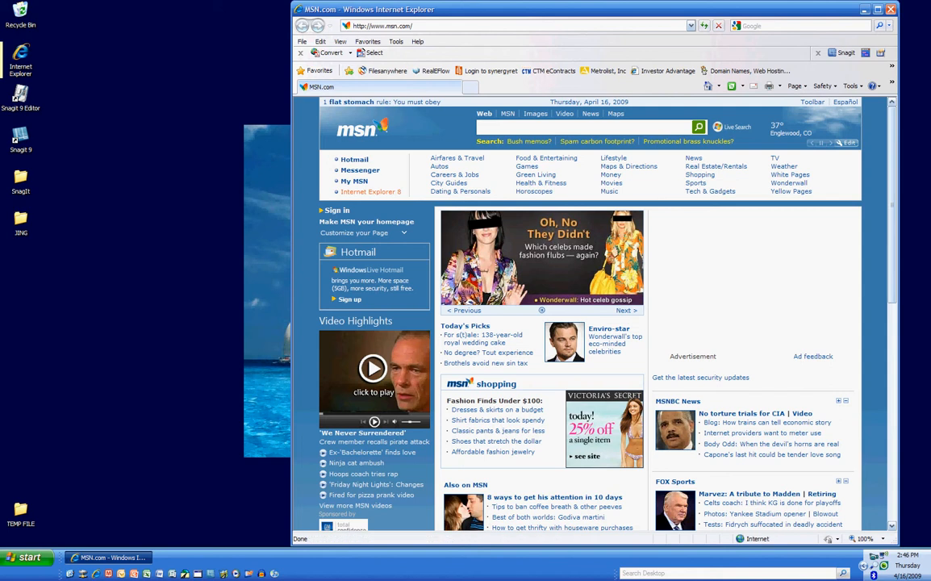
type("www")
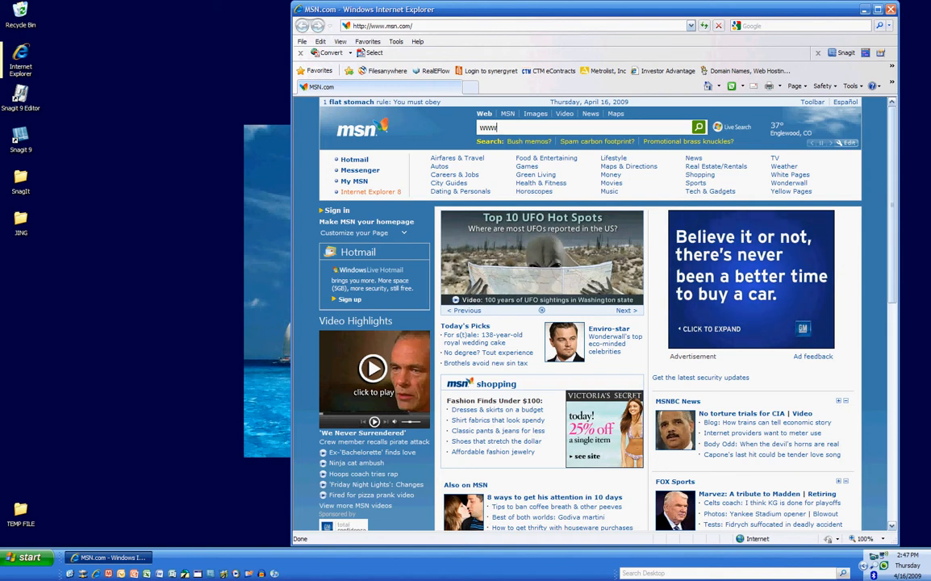
left_click(383, 26)
type("www")
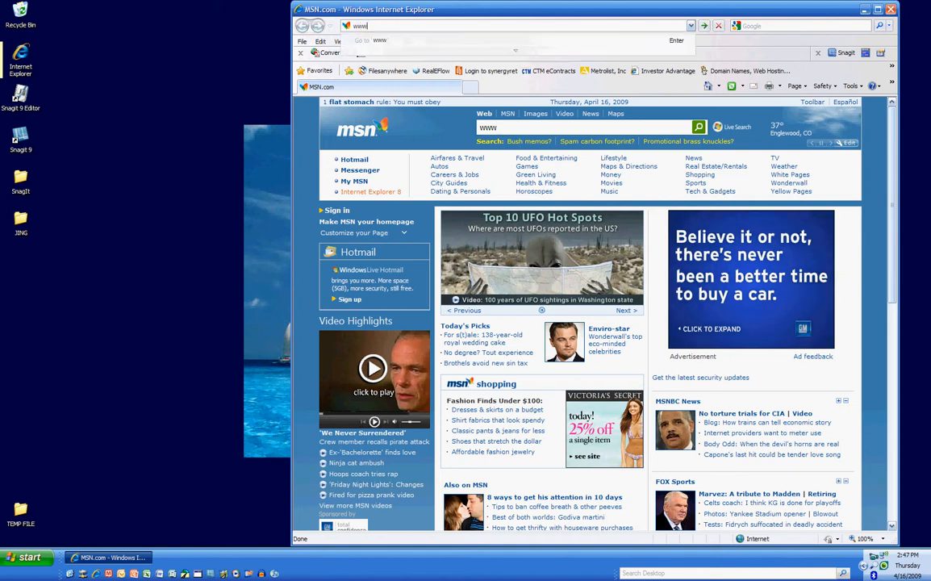
type(".my")
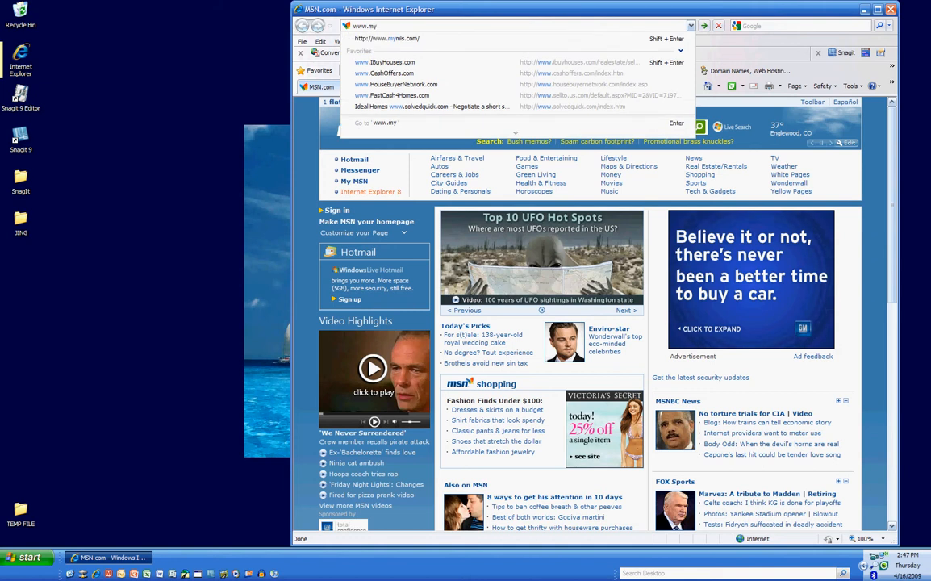
key("Down")
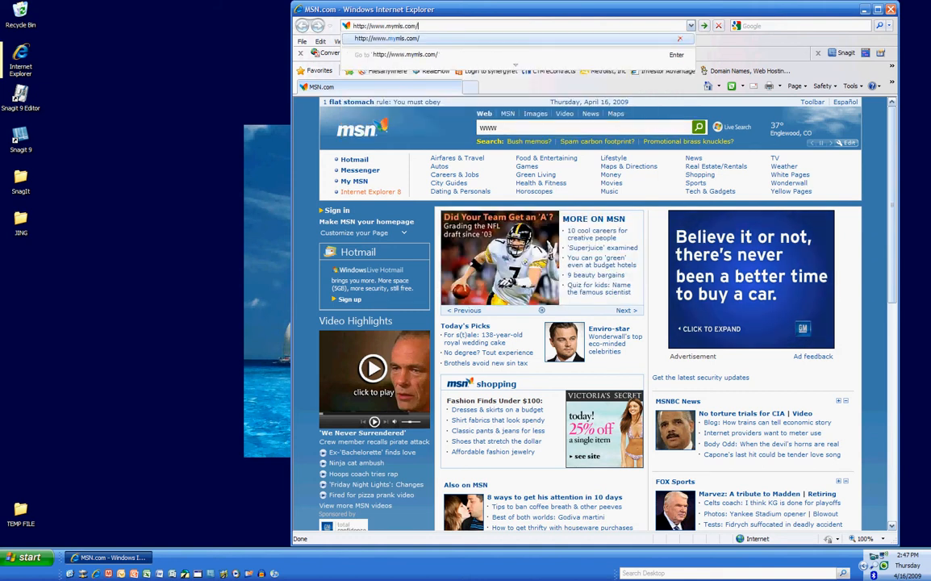
key("Return")
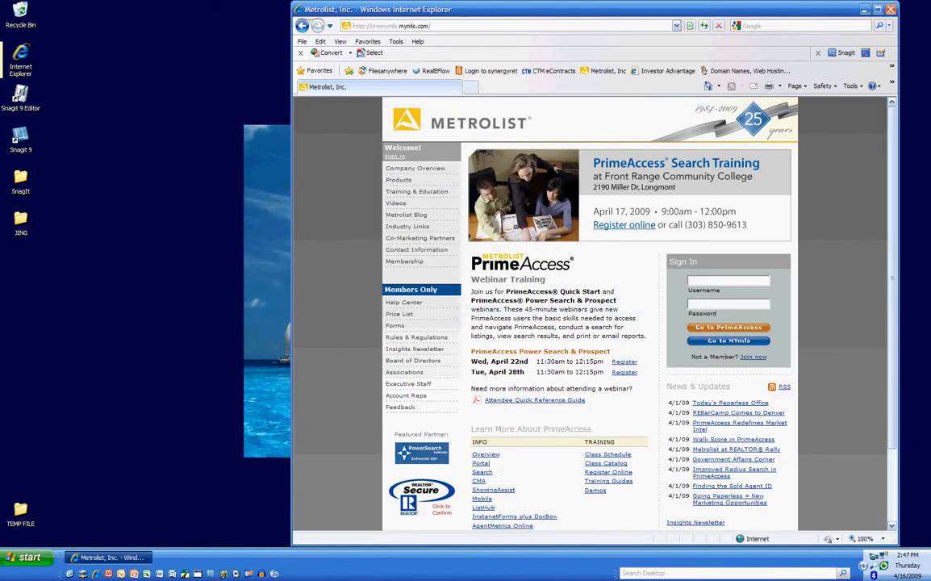
Sign in with the saved member username and retyped password, dismissing the AutoComplete prompt
double_click(729, 281)
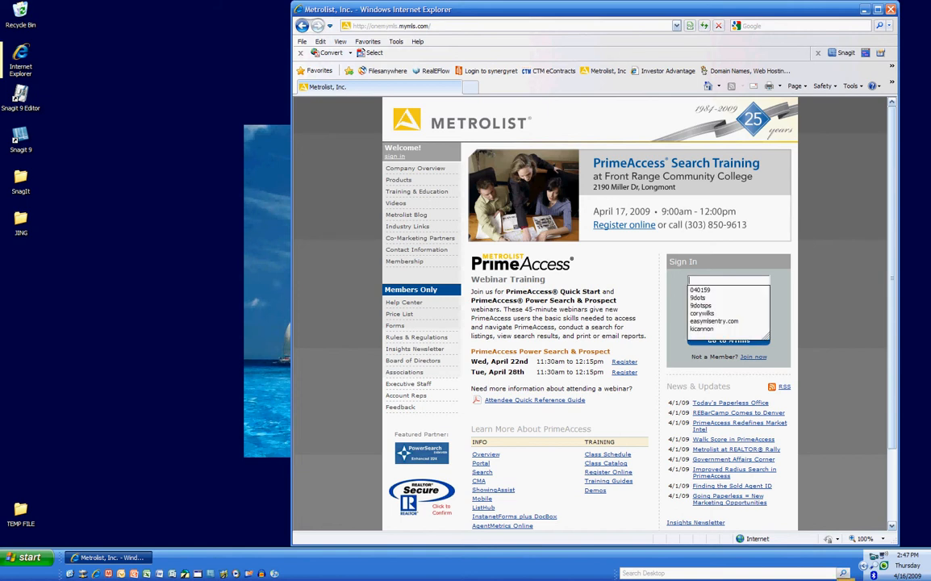
left_click(701, 289)
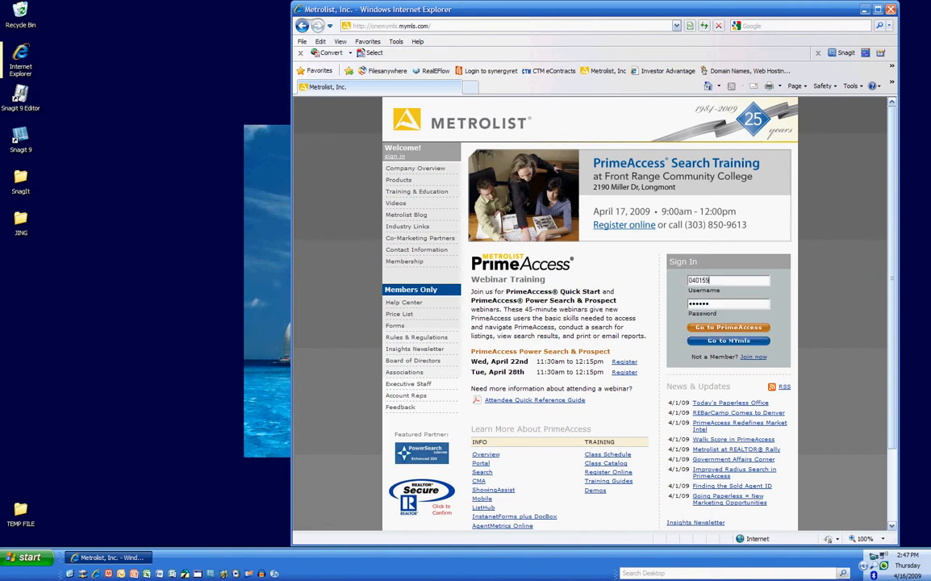
key("BackSpace")
key("BackSpace")
key("BackSpace")
key("BackSpace")
key("BackSpace")
key("BackSpace")
type("********")
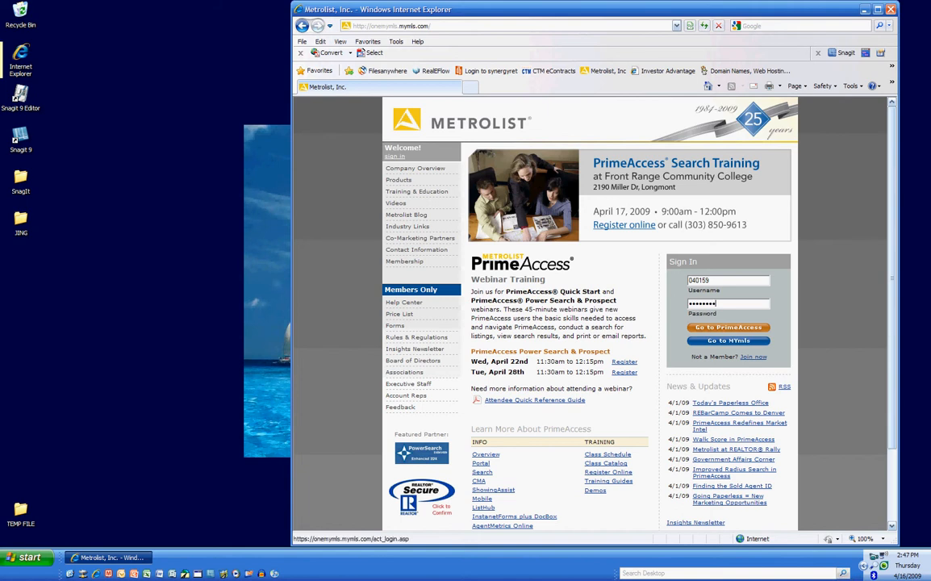
left_click(728, 328)
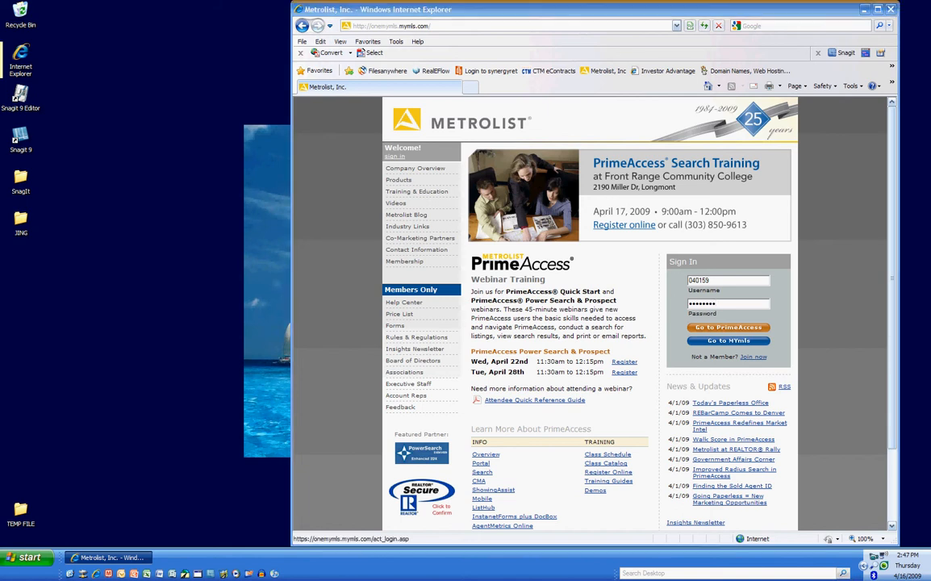
left_click(672, 305)
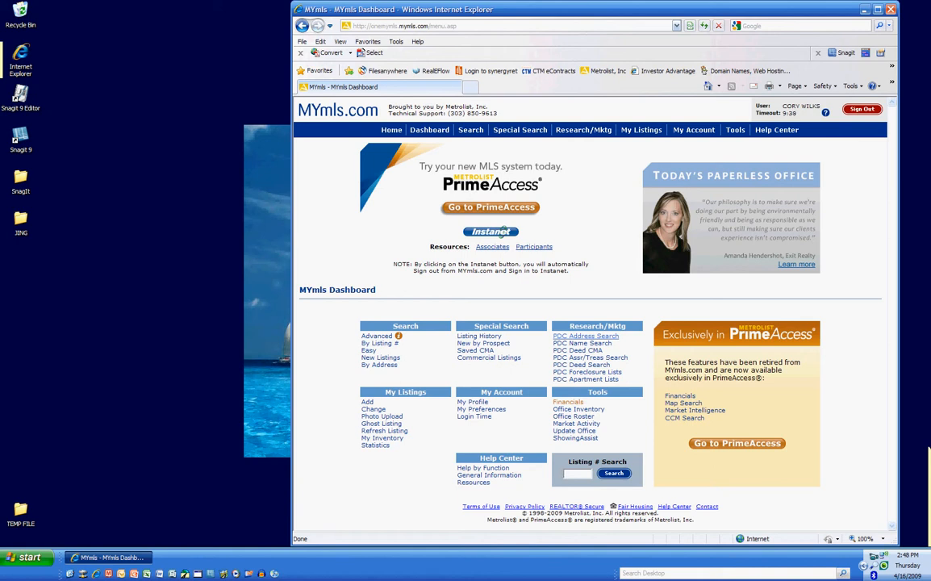
Open PDC Address Search from the dashboard's Research/Mktg section
left_click(585, 335)
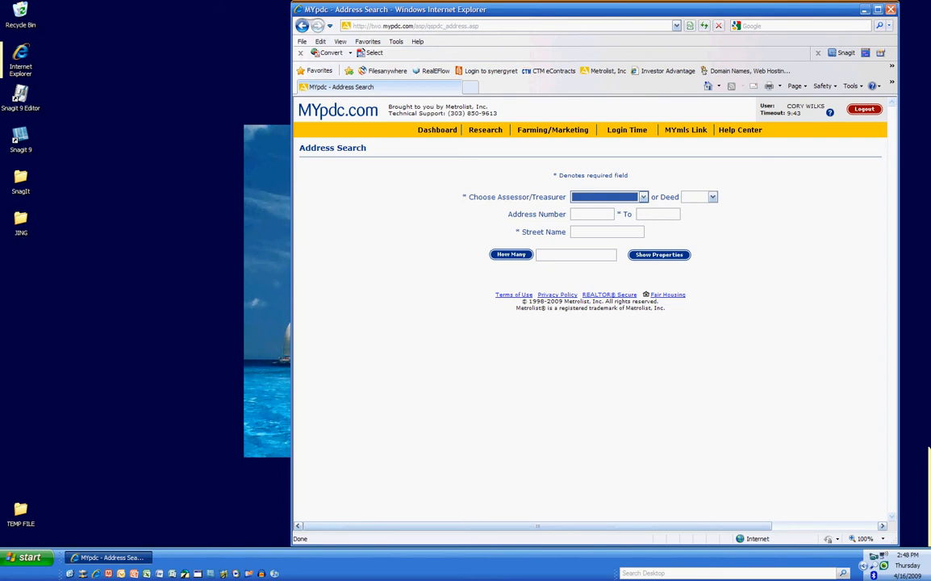
left_click(643, 197)
key("Down")
key("Down")
key("Down")
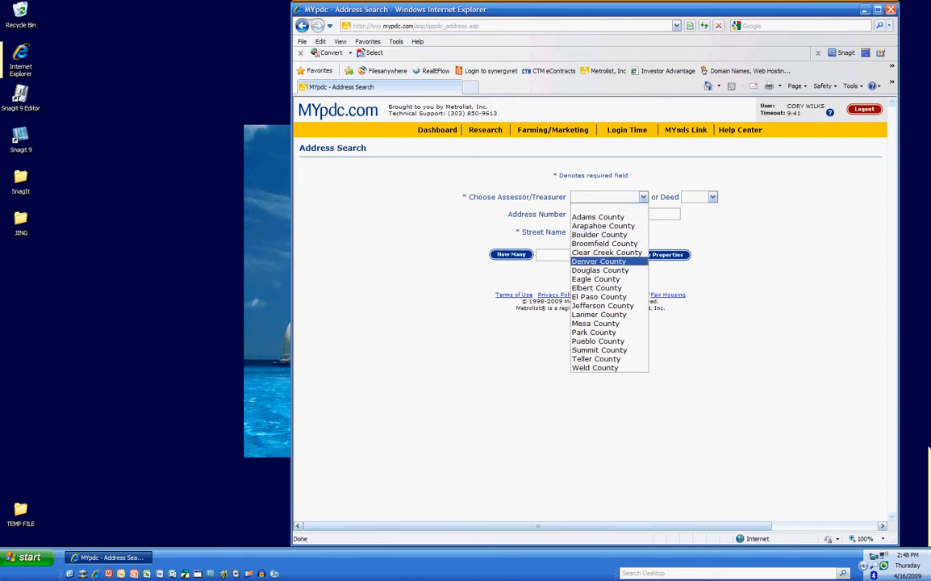
key("Return")
key("Tab")
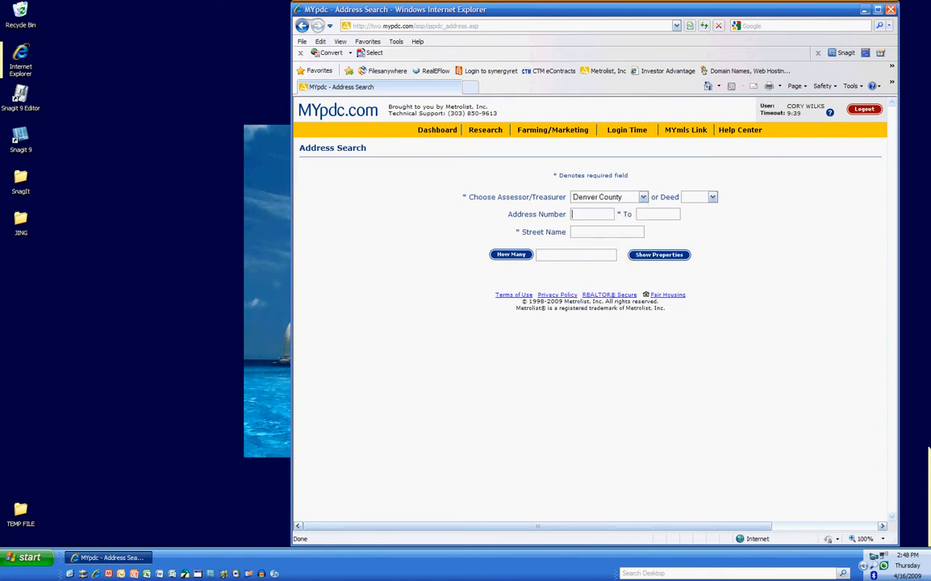
type("9143")
key("Tab")
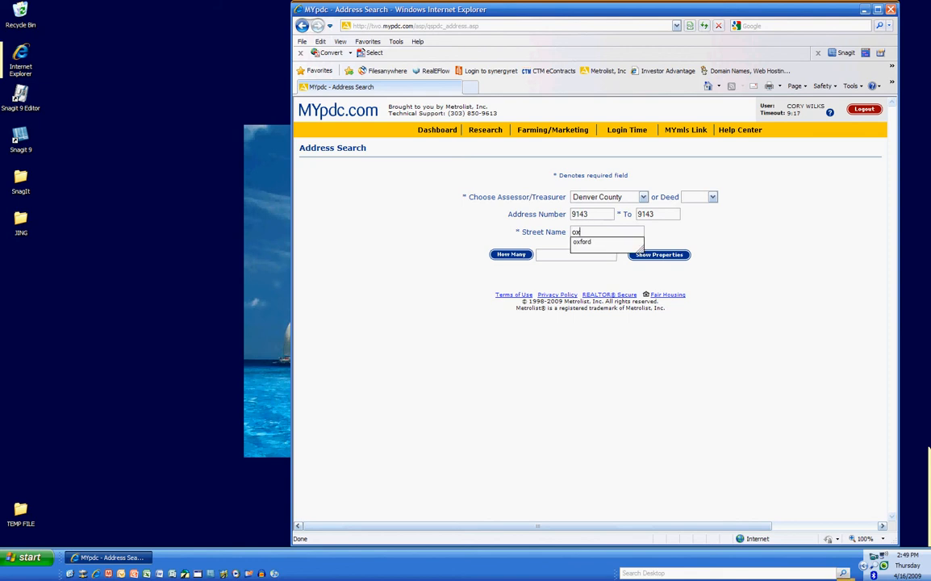
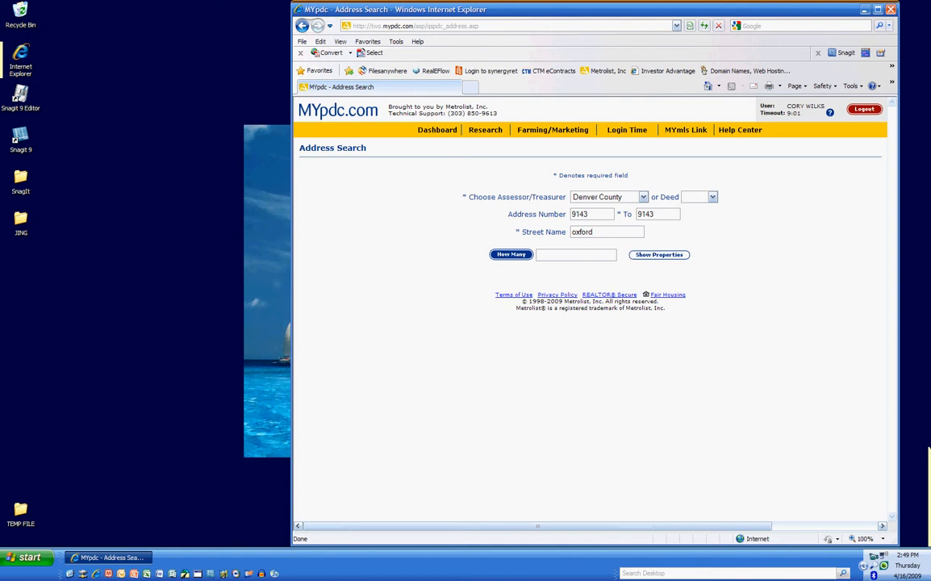
left_click(511, 254)
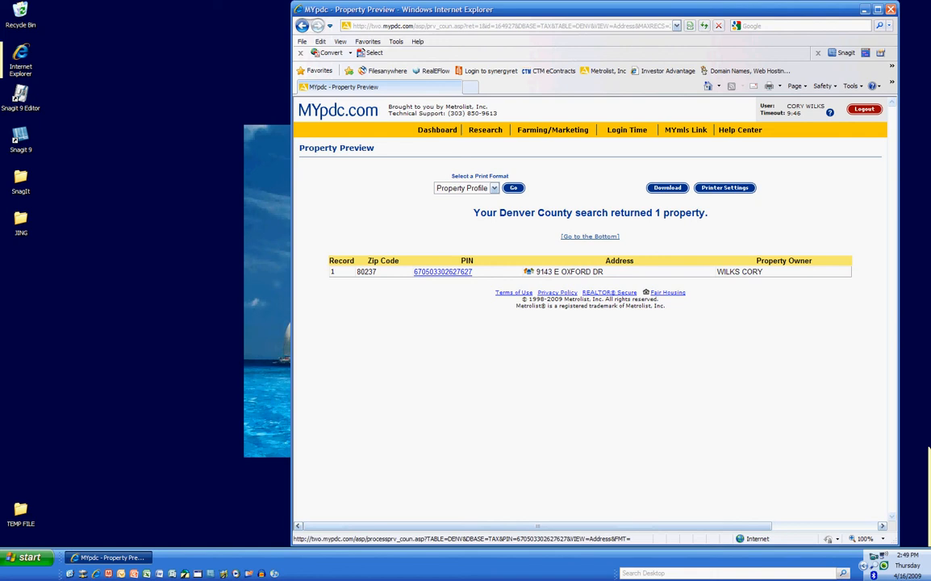
left_click(443, 272)
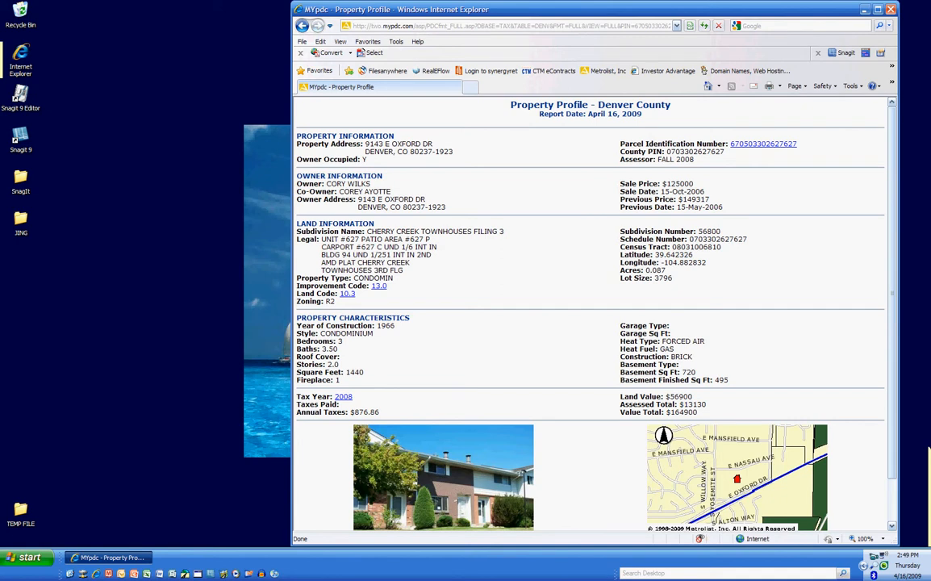
scroll(589, 315, "down", 2)
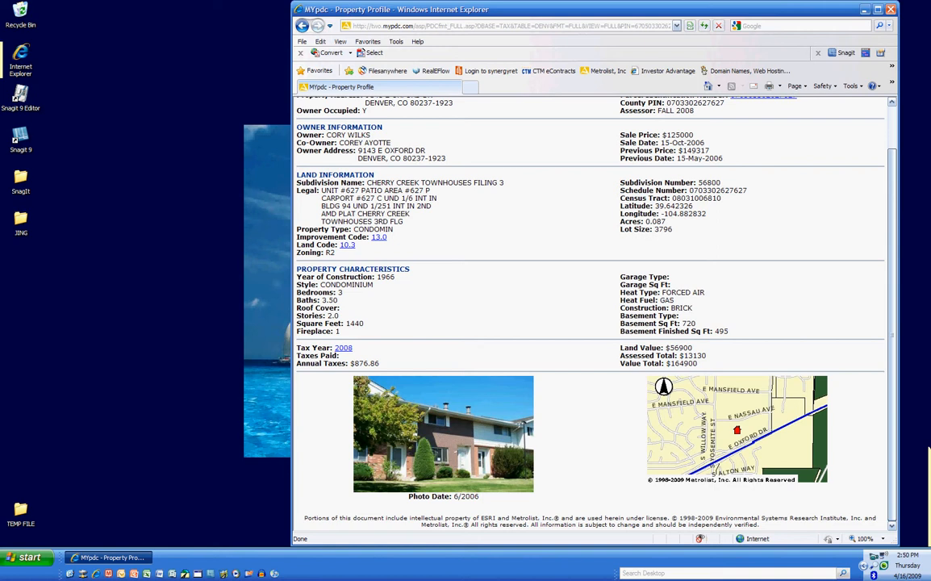
scroll(928, 450, "up", 2)
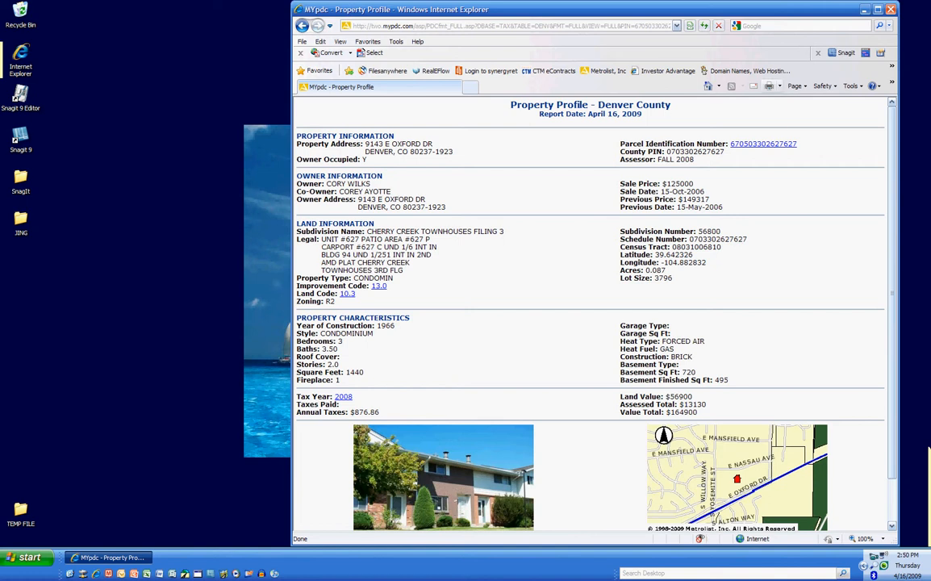
left_click(780, 86)
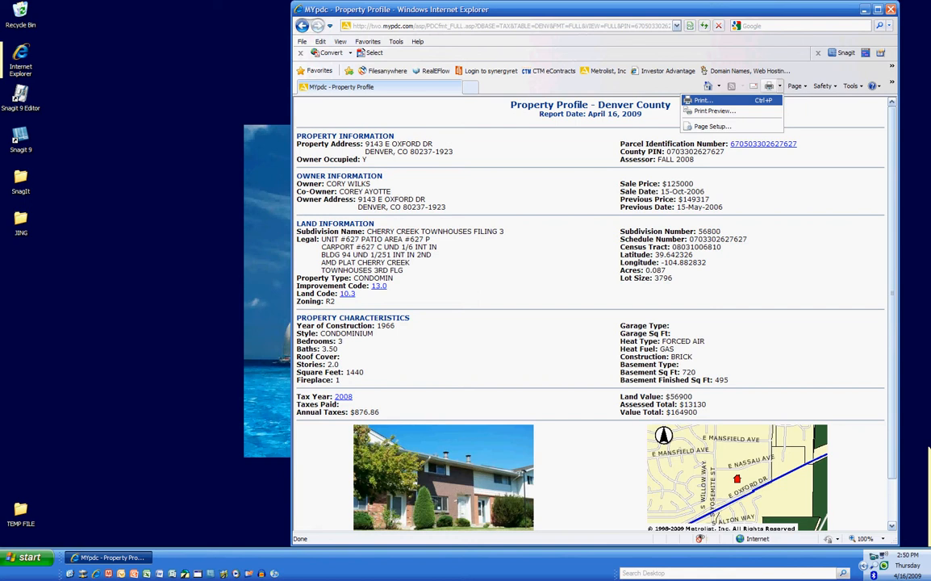
Print the property profile using the Adobe PDF printer
left_click(704, 101)
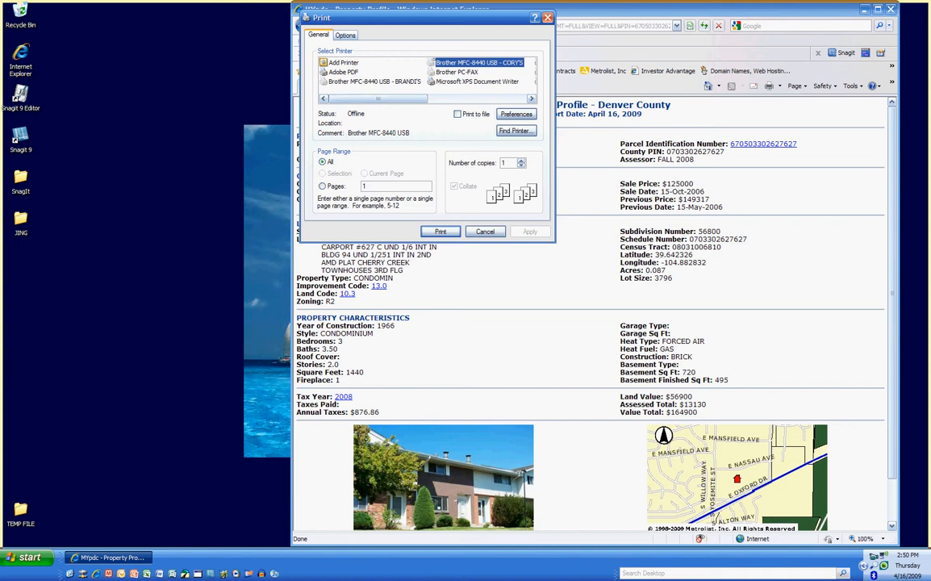
left_click(344, 73)
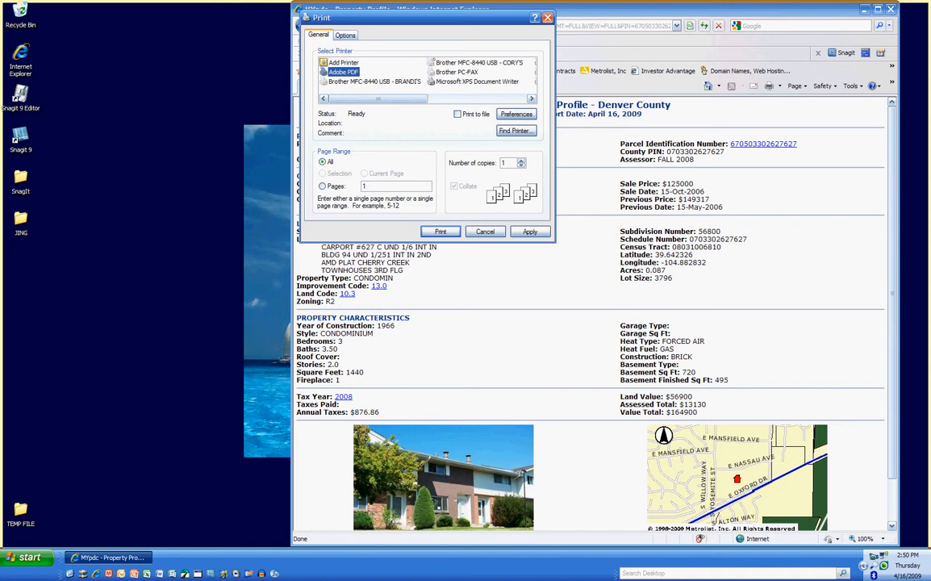
left_click(476, 82)
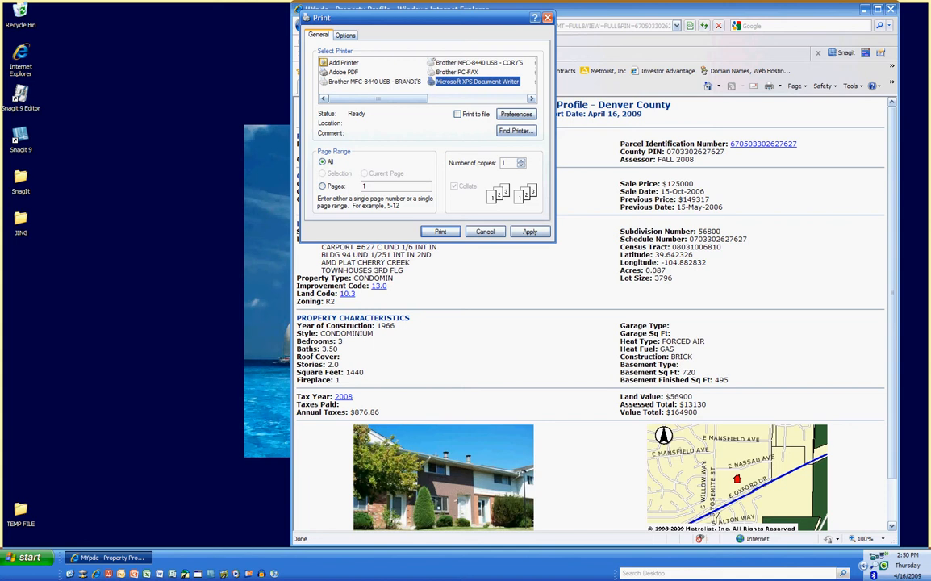
left_click(344, 73)
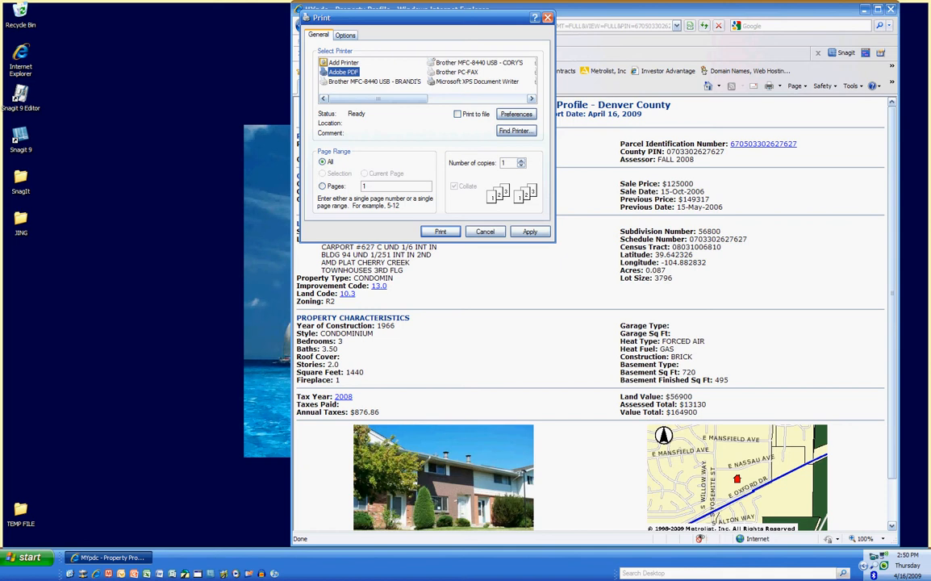
key("Return")
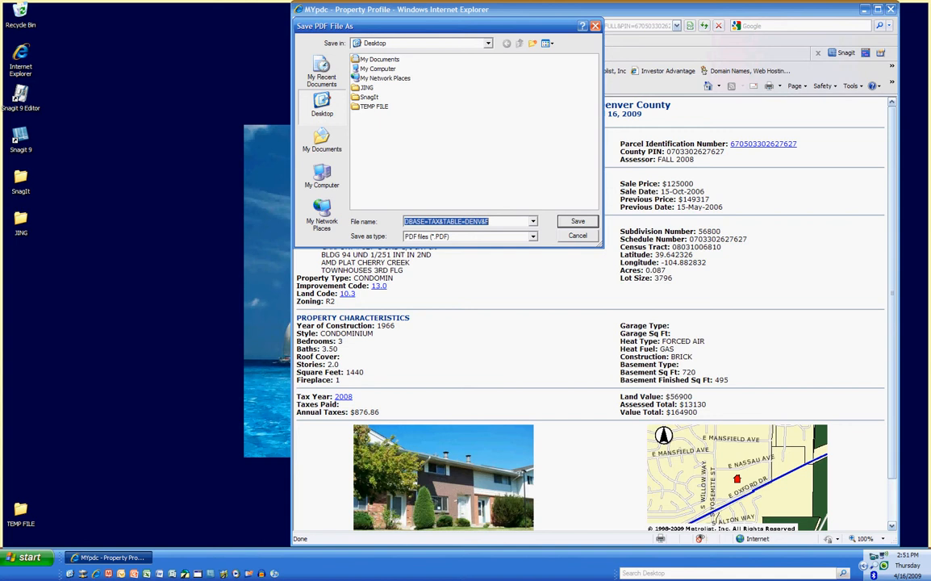
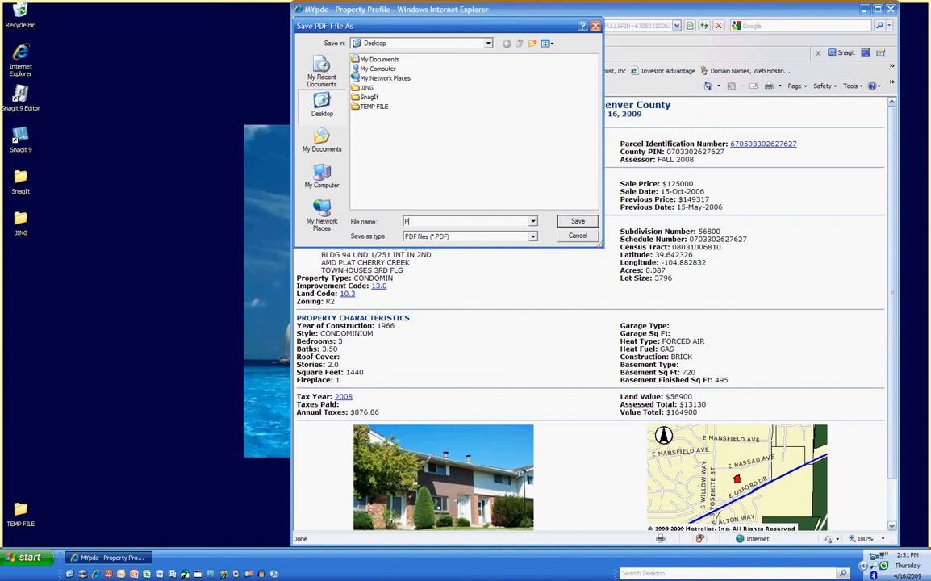
double_click(412, 222)
left_click(436, 222)
key("Return")
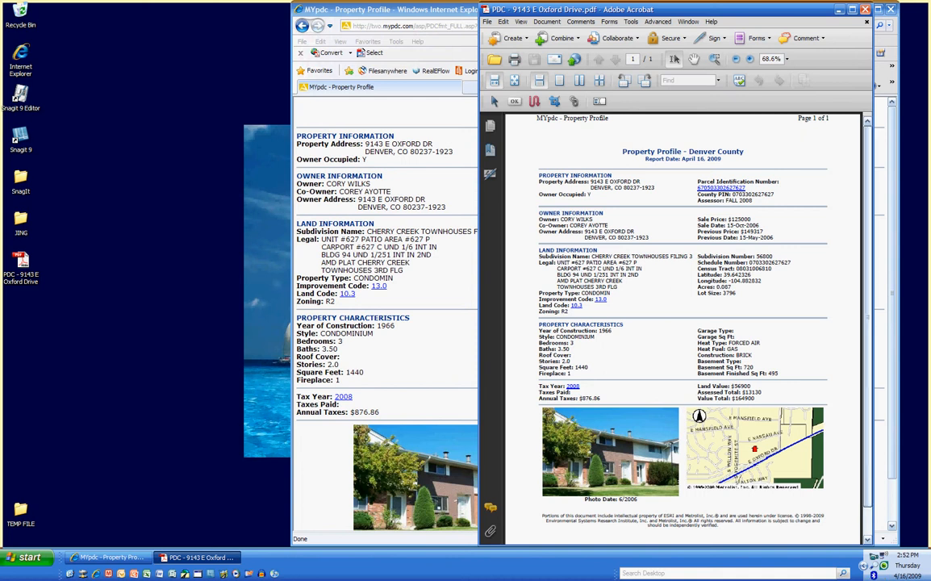
Review the one-page property profile PDF in Acrobat, then switch back to Internet Explorer
scroll(674, 58, "down", 1)
scroll(674, 58, "up", 1)
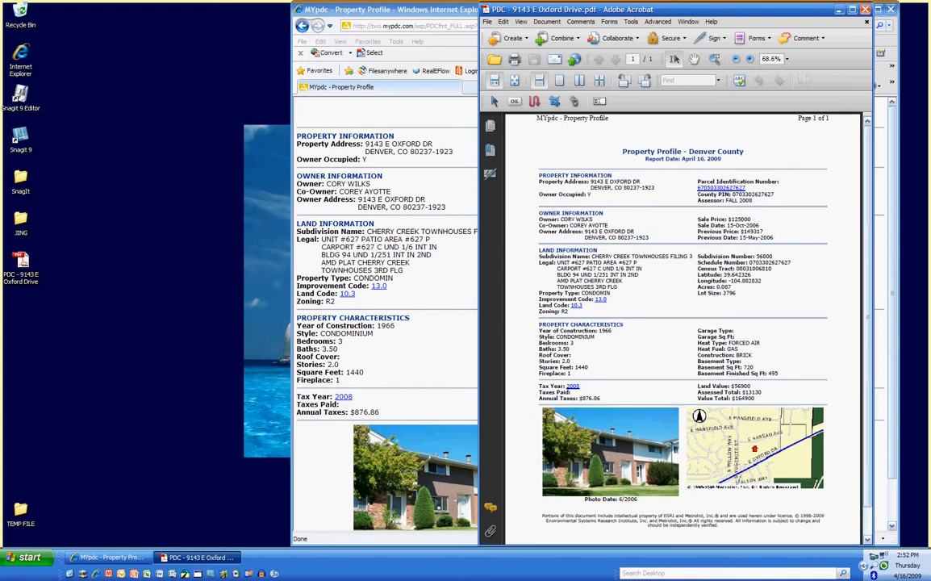
key("alt+Tab")
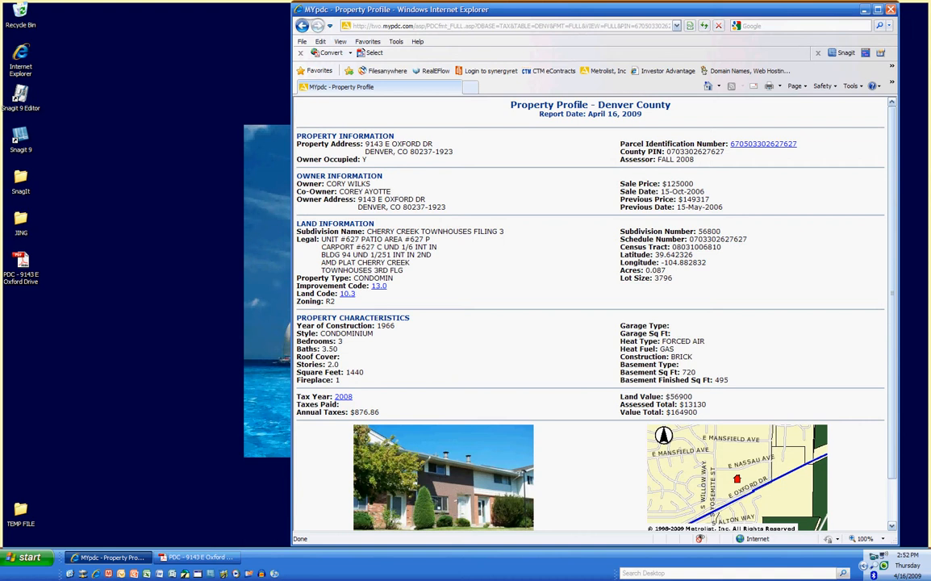
Move the browser aside, return to the Property Preview, and log out of MYpdc
left_click_drag(565, 9, 550, 137)
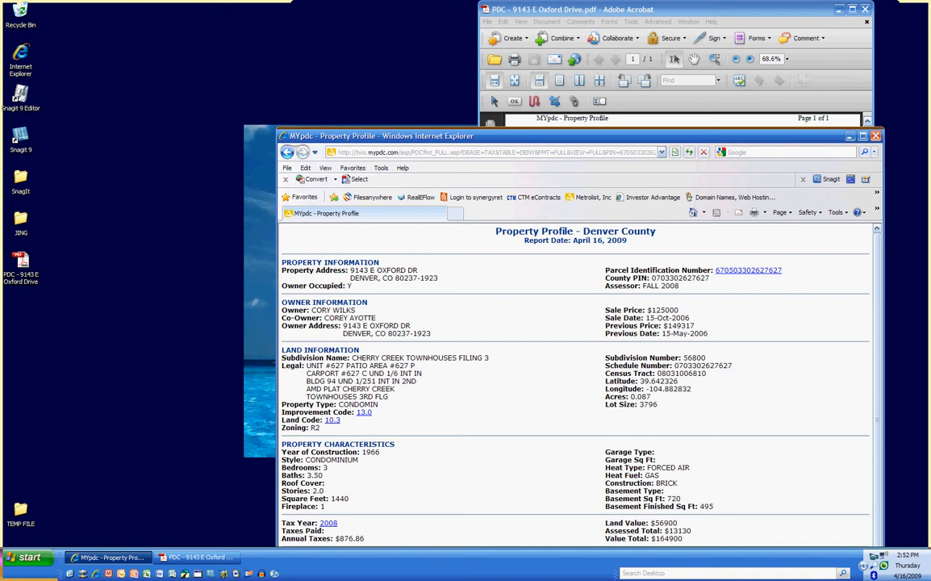
left_click(288, 152)
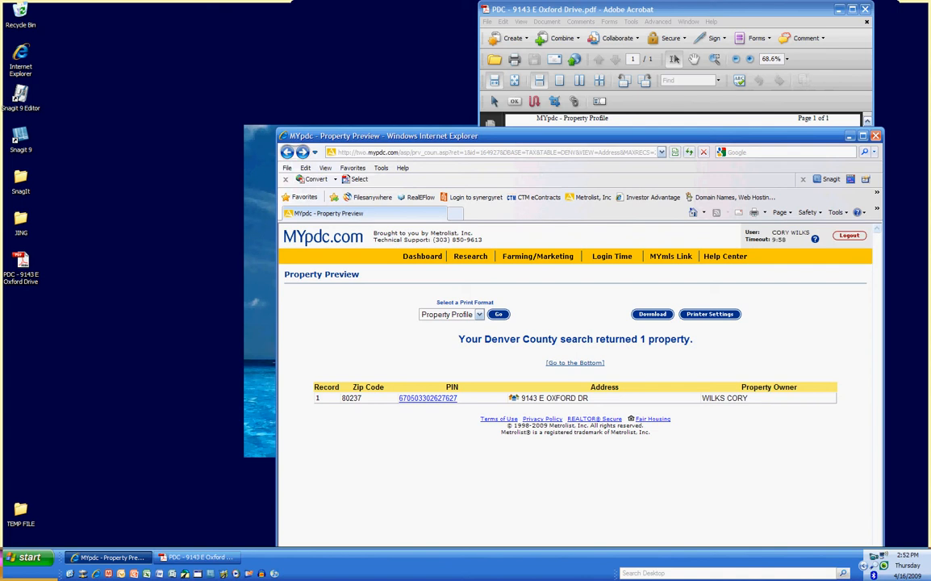
left_click(850, 236)
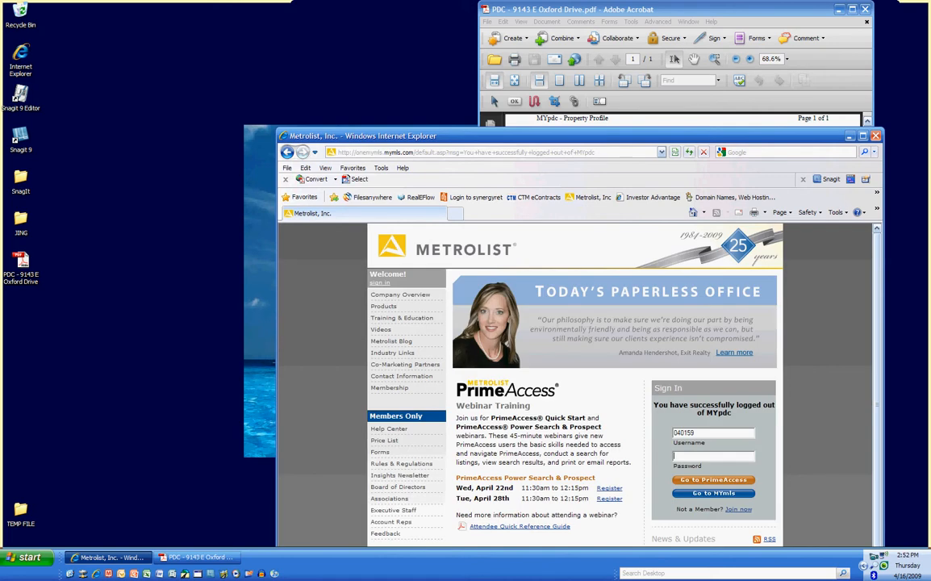
mouse_move(877, 380)
left_mouse_down()
mouse_move(877, 433)
mouse_move(877, 390)
left_mouse_up()
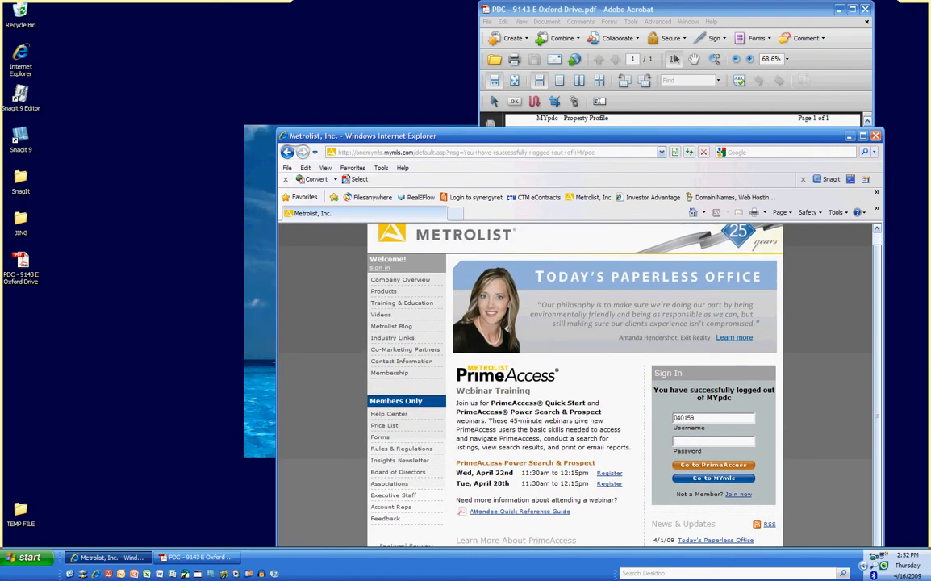
Close the profile PDF in Acrobat and drag its Desktop icon further right
left_click(583, 9)
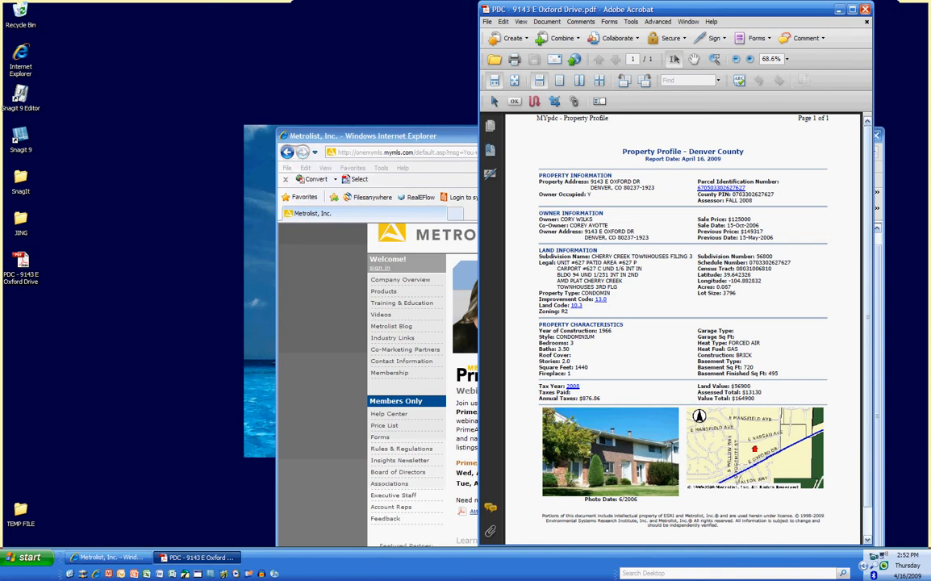
left_click(865, 9)
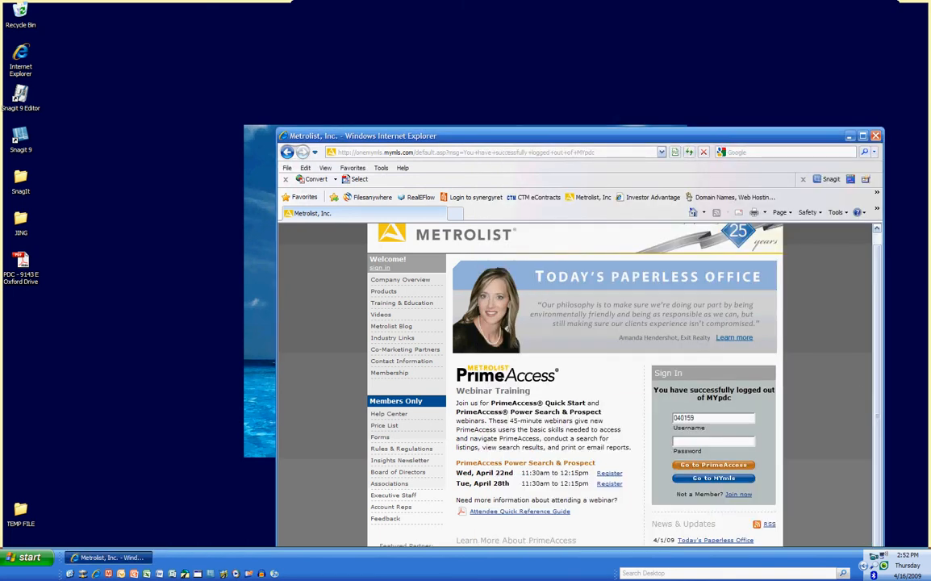
left_click(21, 262)
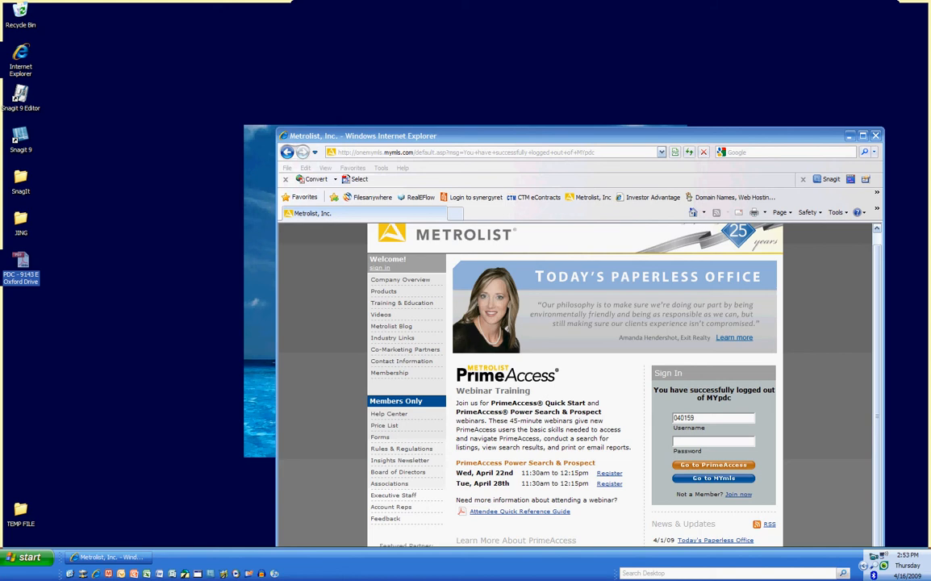
left_click_drag(21, 261, 105, 261)
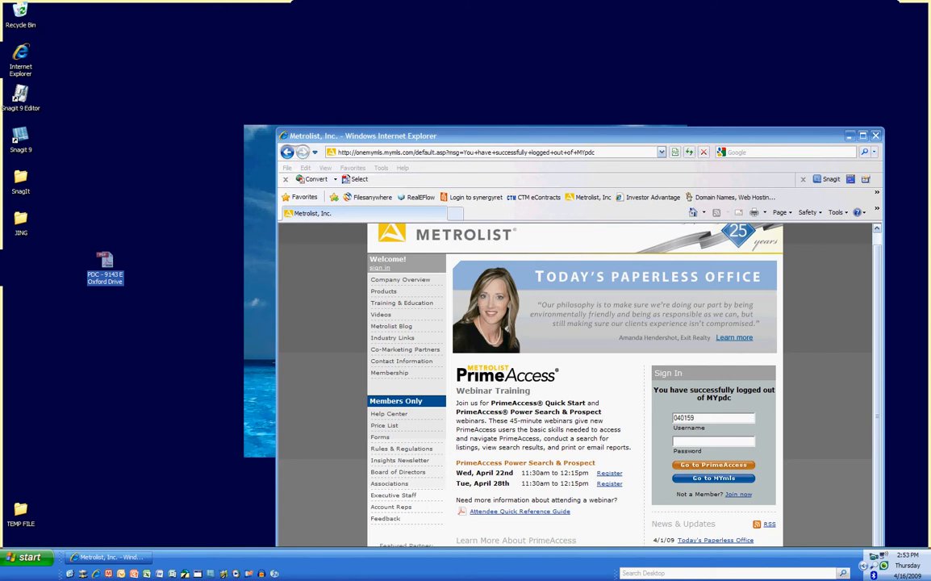
left_click(460, 152)
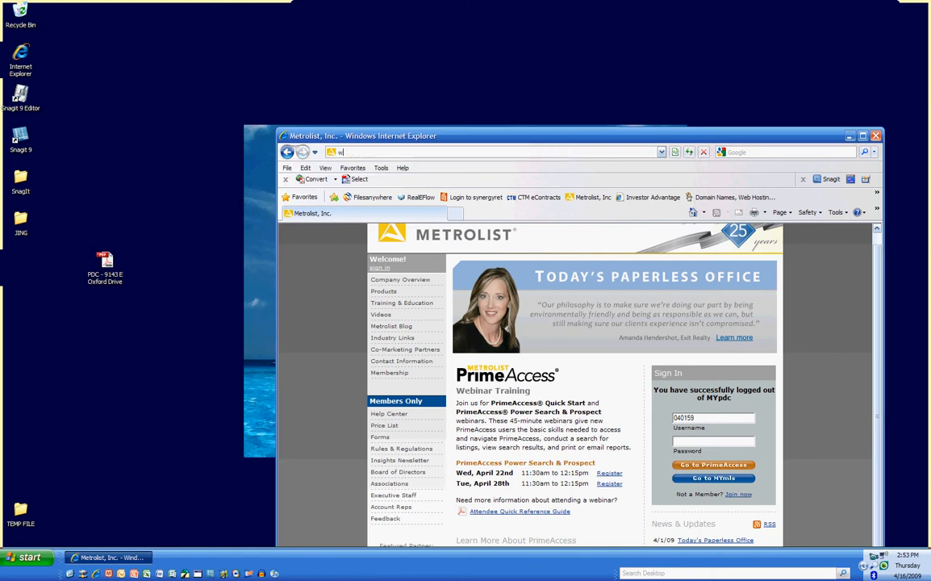
type("www.")
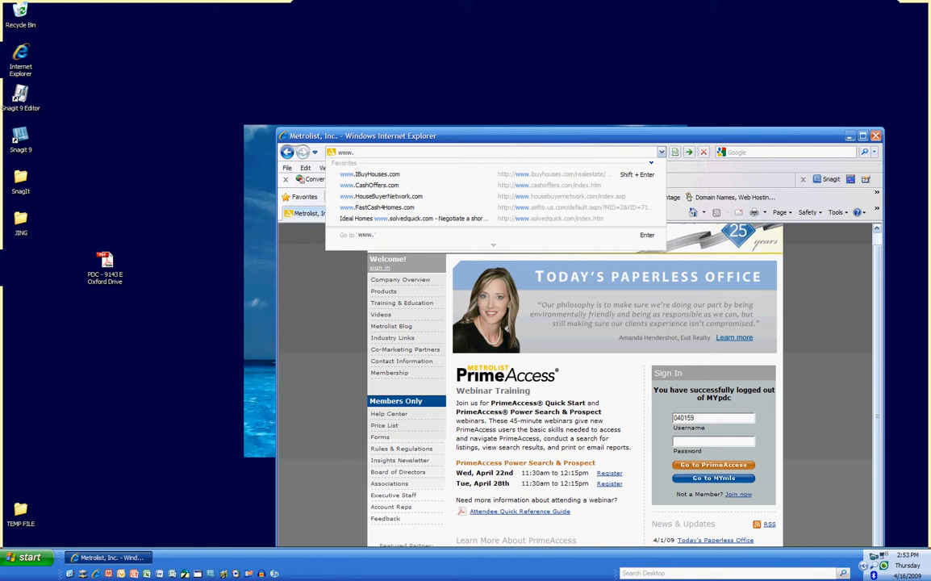
type("fi")
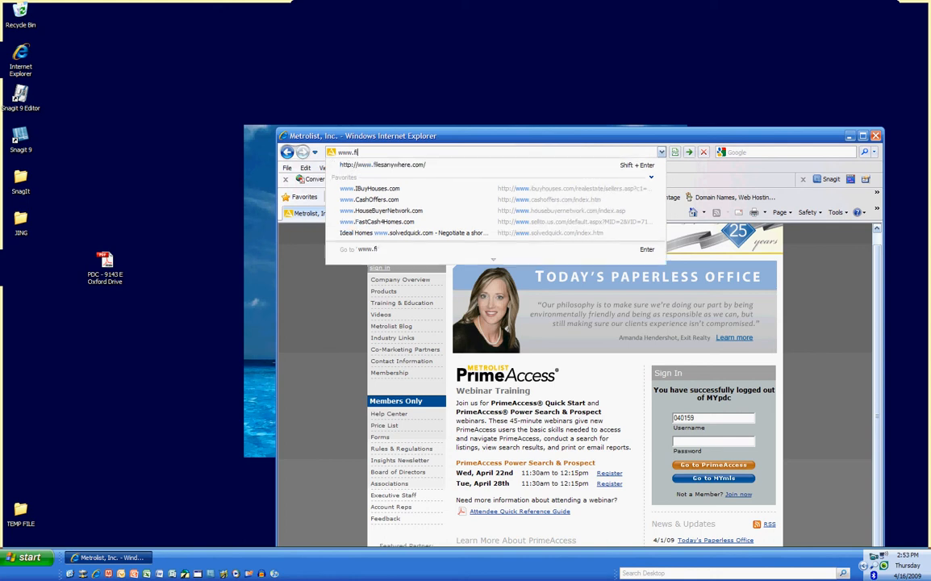
type("lesa")
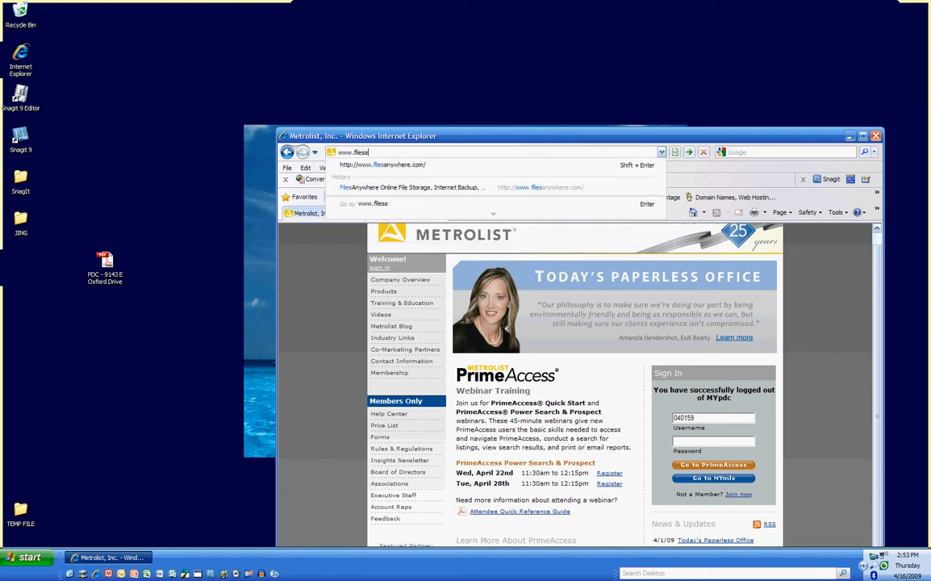
type("nywhere.com")
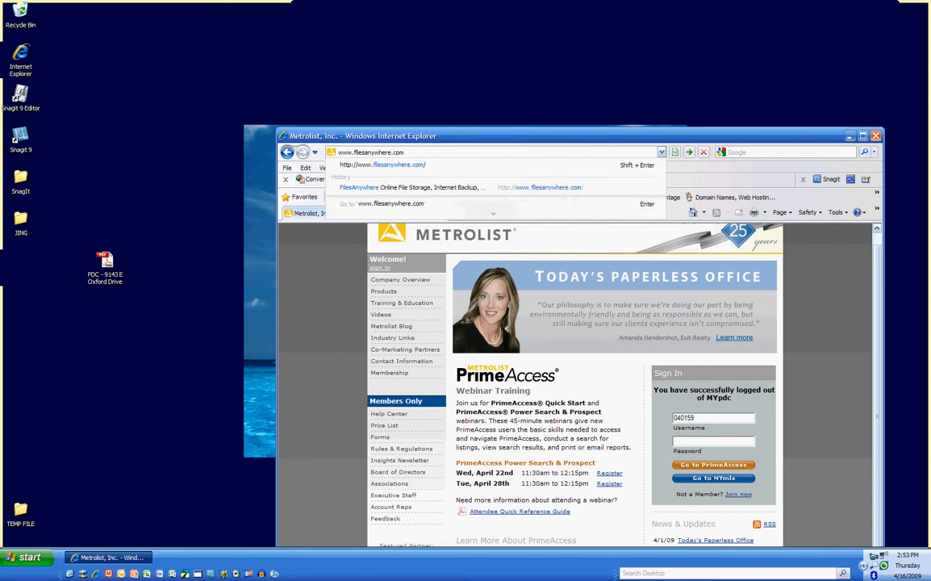
key("Return")
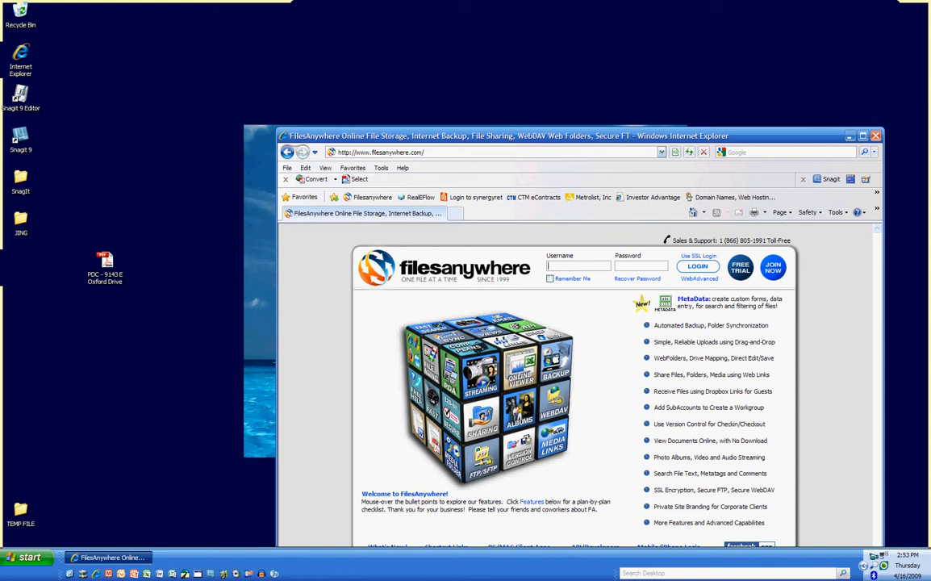
Log in to FilesAnywhere with the saved username from the autocomplete list
left_click(578, 265)
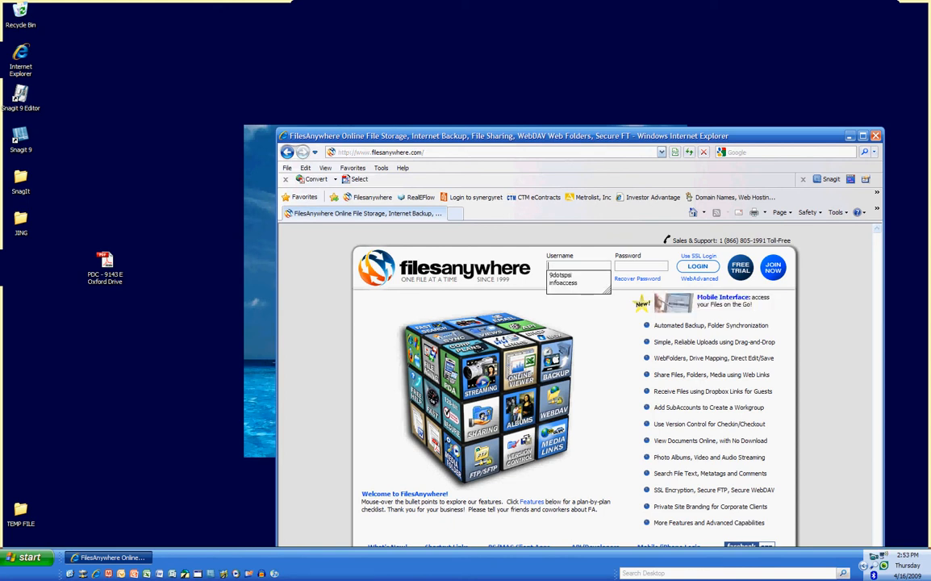
key("Down")
key("Return")
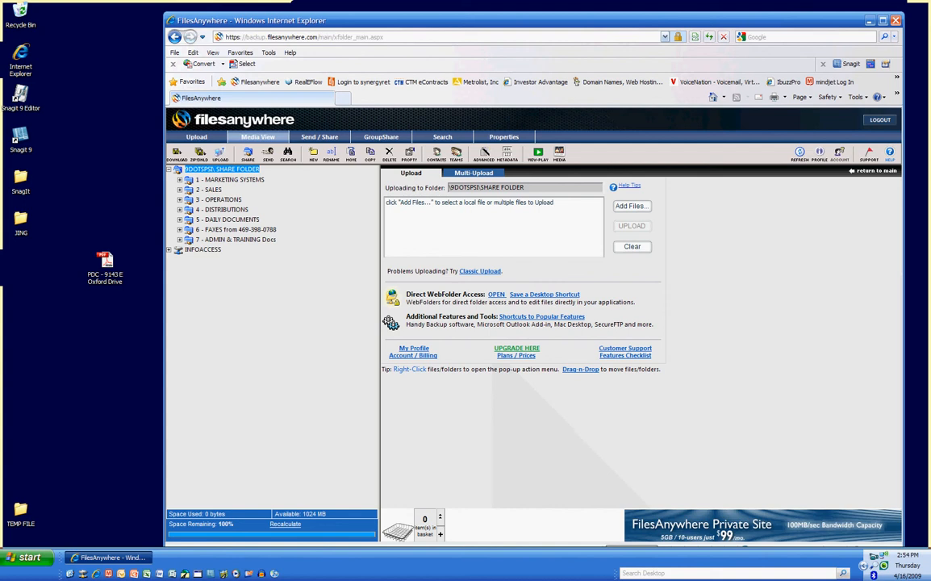
Switch to Media View and expand 2 - SALES > LEADS in the folder tree
left_click(258, 138)
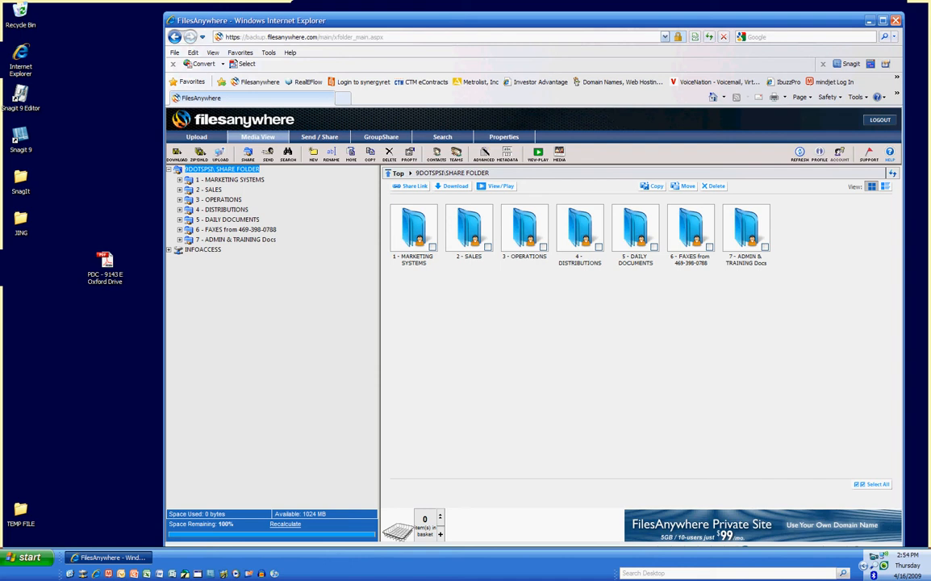
left_click(106, 261)
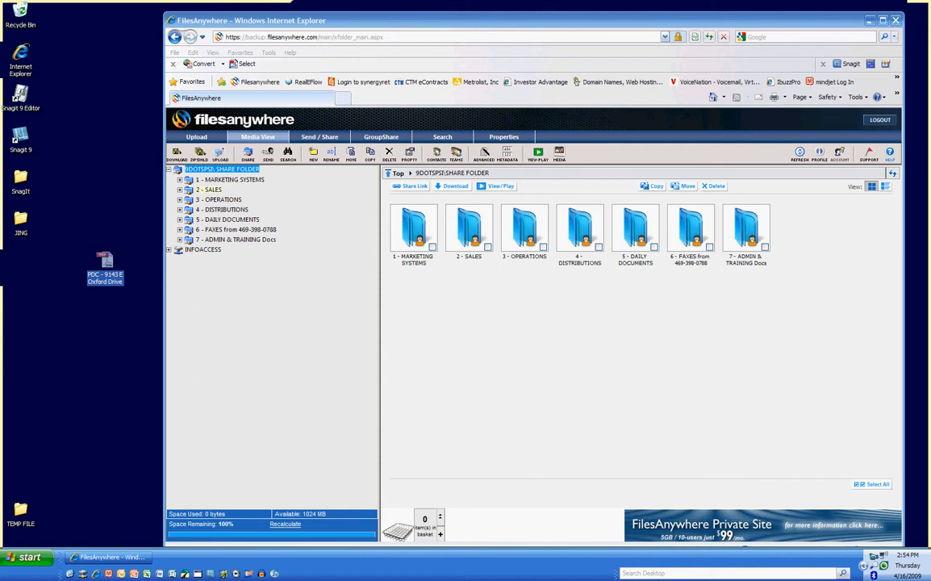
left_click(179, 190)
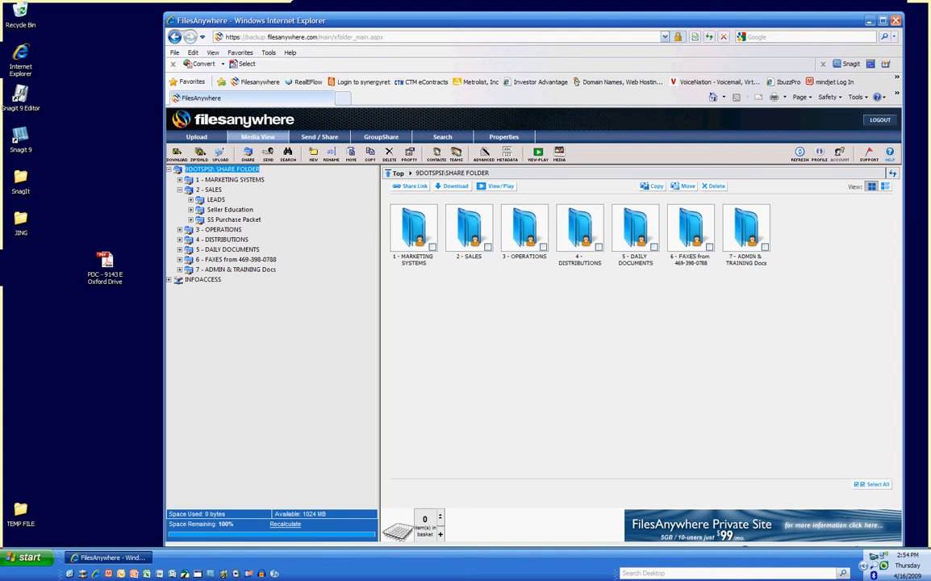
left_click(190, 200)
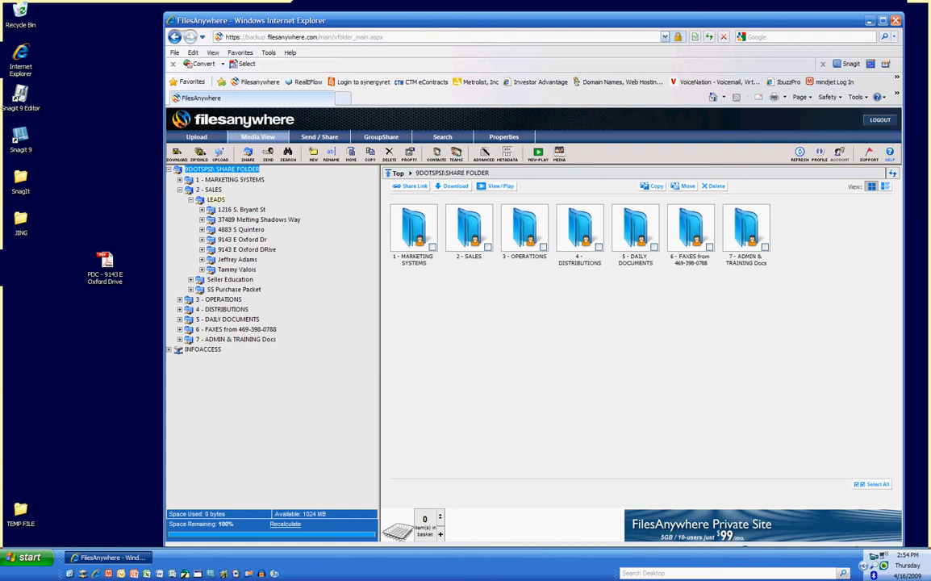
right_click(213, 199)
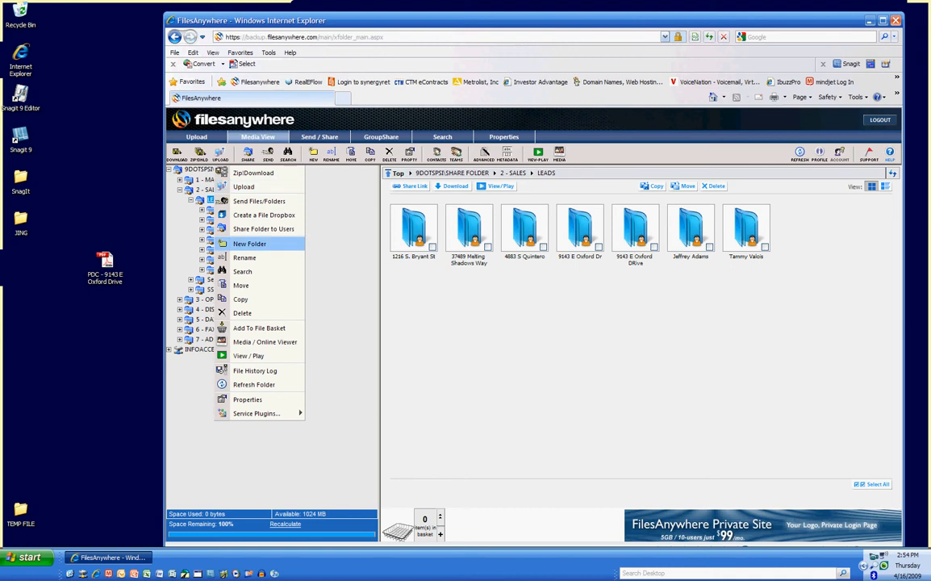
left_click(249, 243)
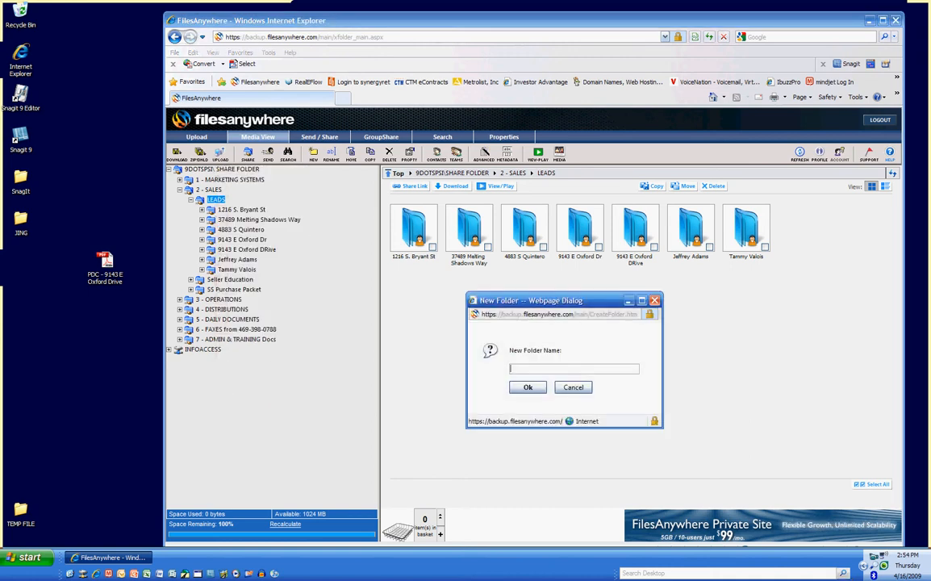
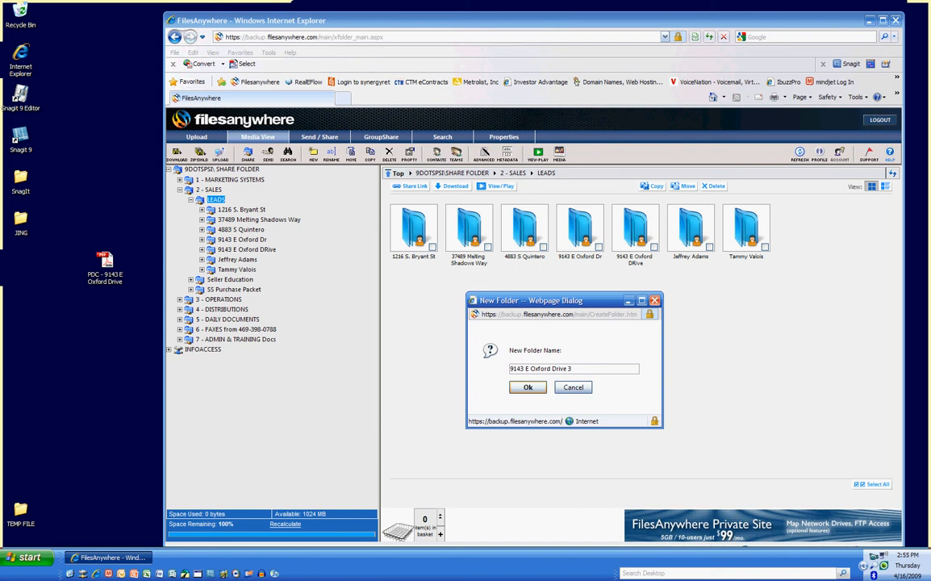
key("Return")
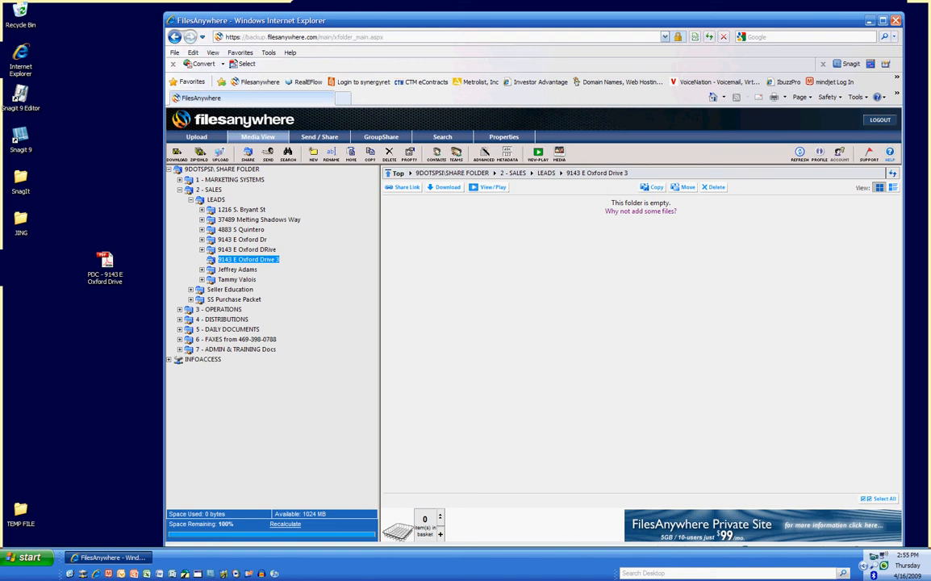
left_click(106, 261)
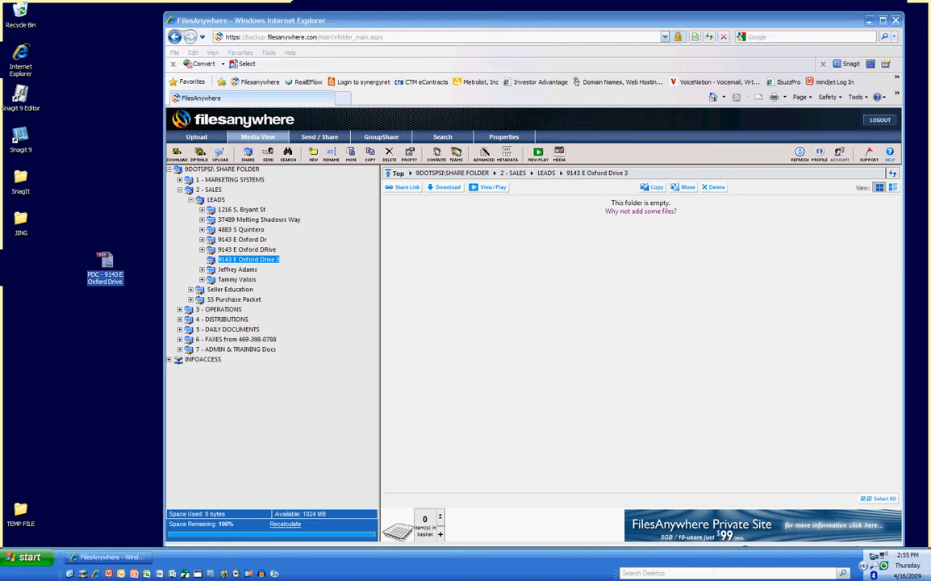
right_click(232, 260)
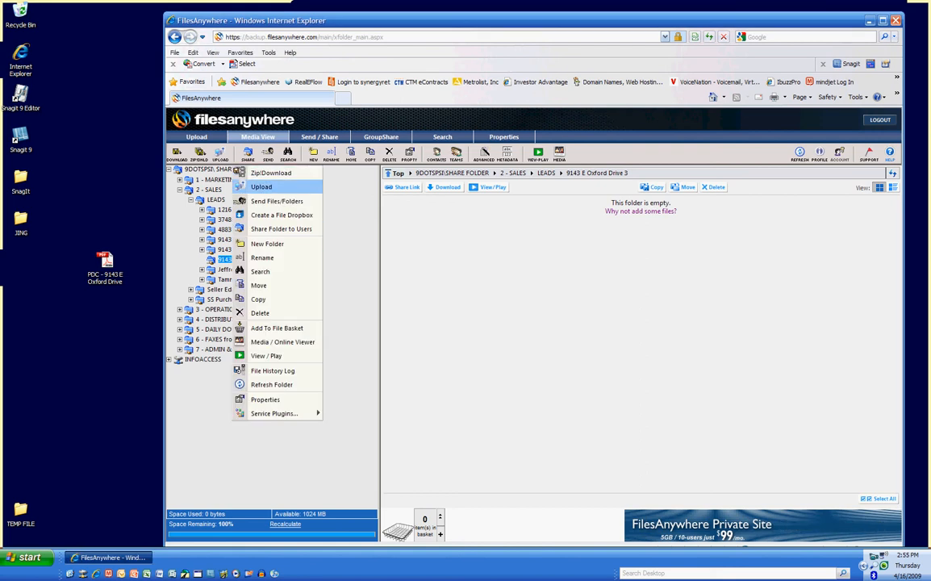
left_click(261, 188)
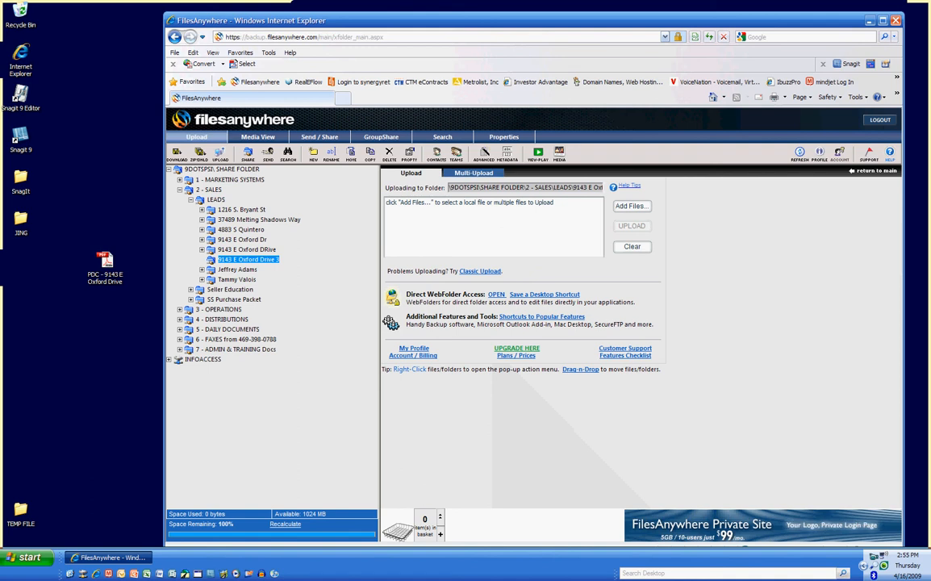
left_click(632, 206)
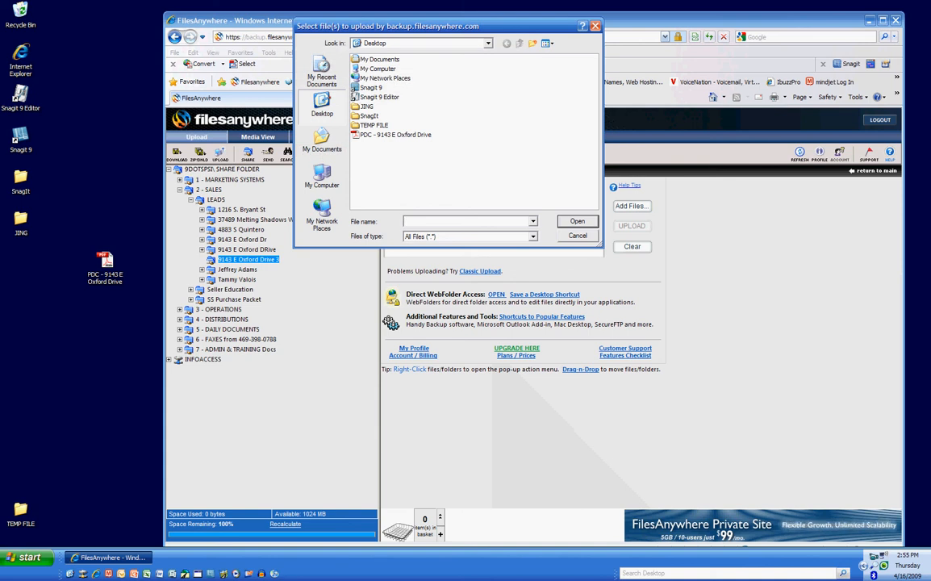
left_click(395, 135)
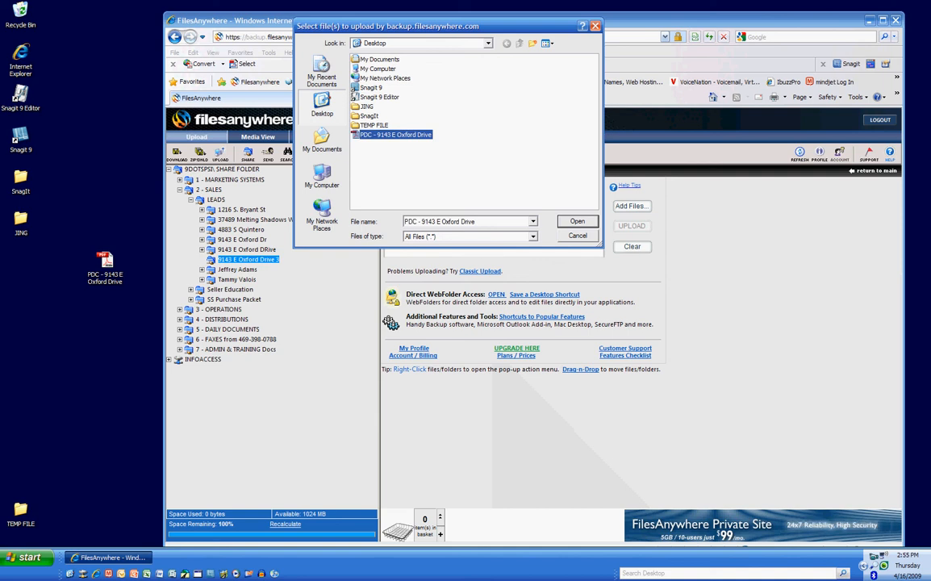
key("Return")
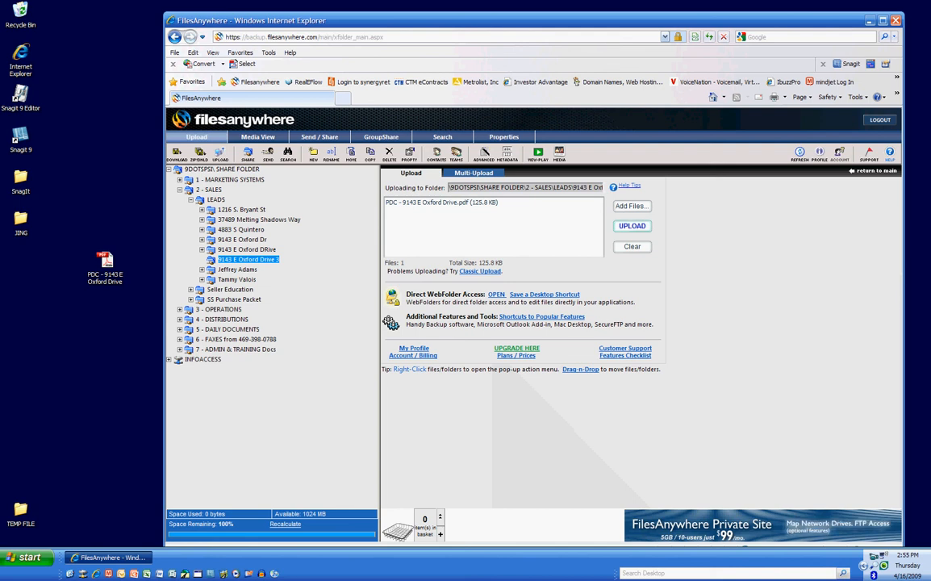
Upload the queued PDF, then select the uploaded copy in the folder tree
left_click(632, 226)
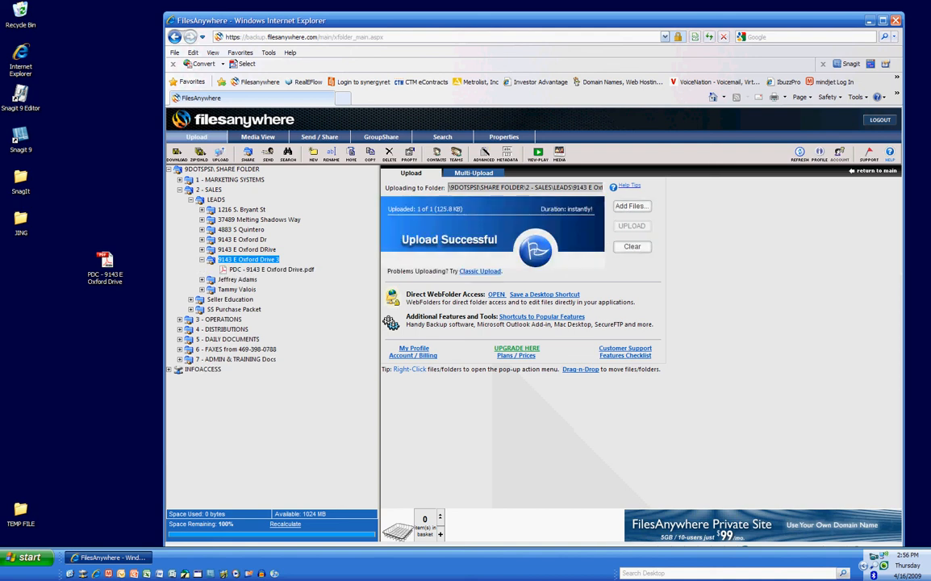
left_click(271, 270)
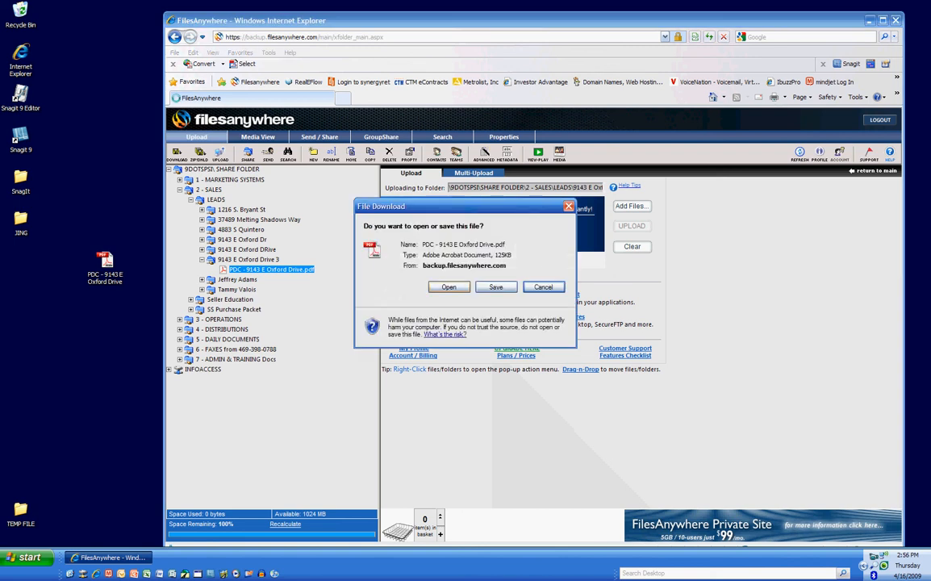
View the uploaded property profile in Adobe Acrobat, then close the viewer
left_click(449, 287)
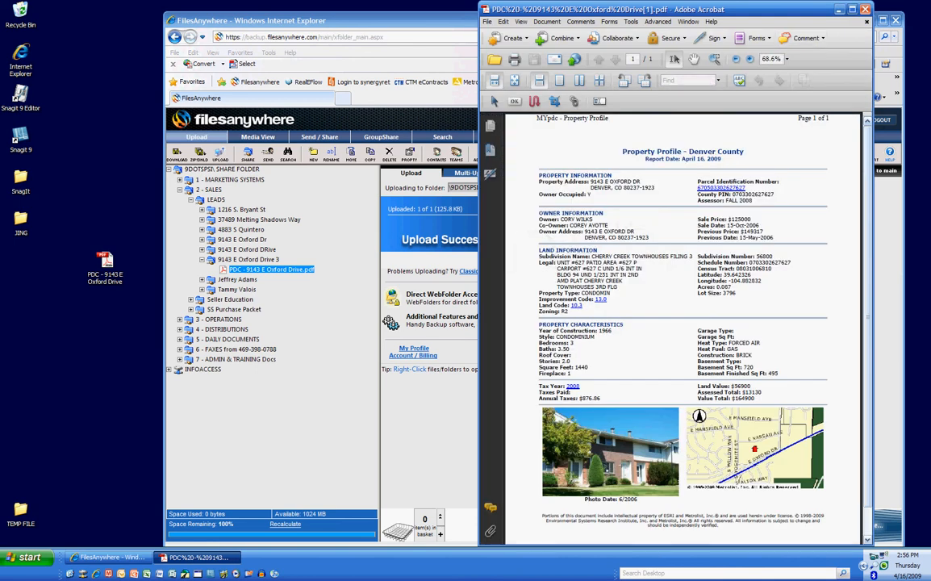
left_click(866, 10)
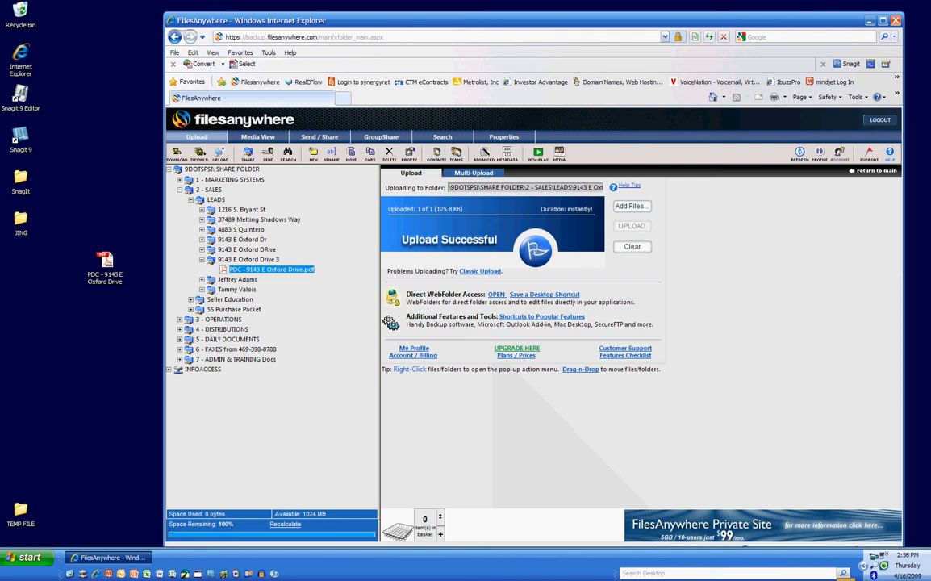